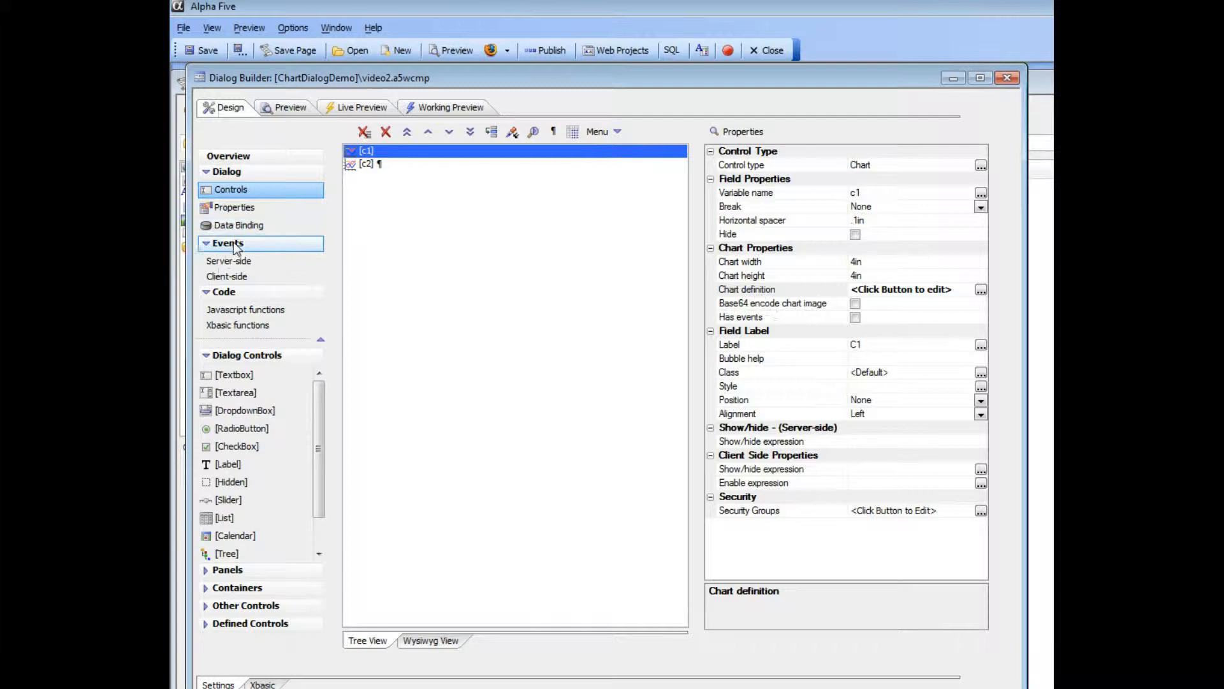
- Review the static data defined for Series1 in the video2 component's data series, including its sales and region values
left_click(235, 209)
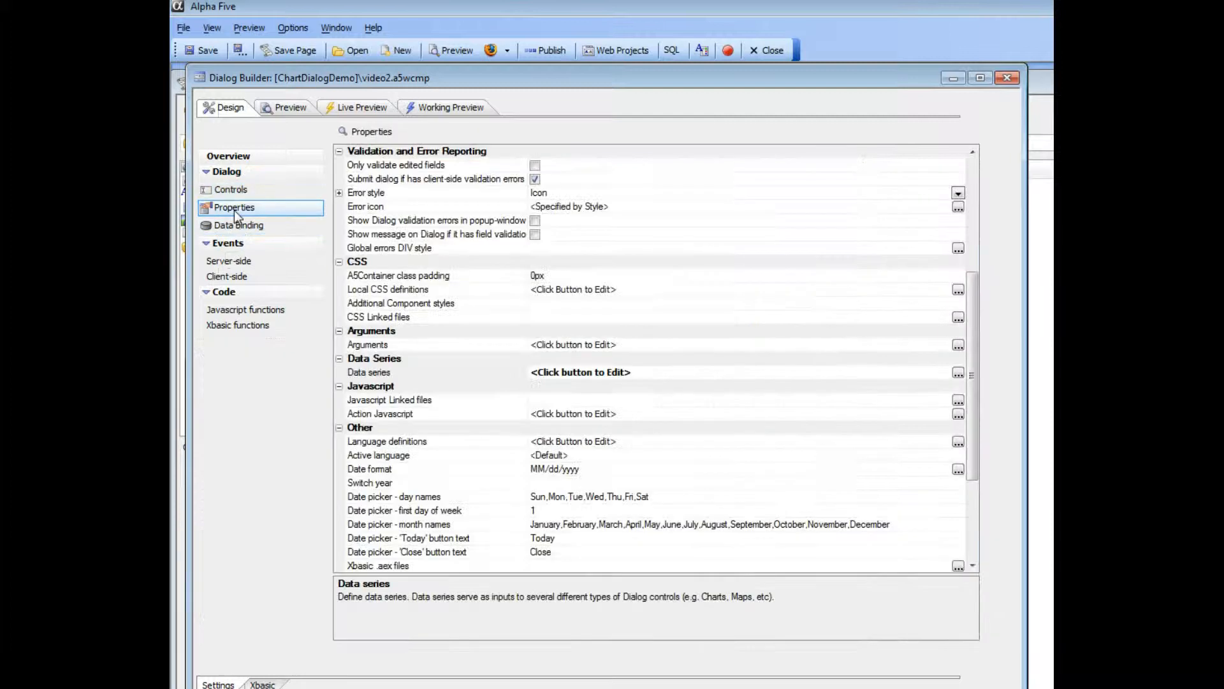
double_click(392, 372)
left_click_drag(498, 225, 418, 224)
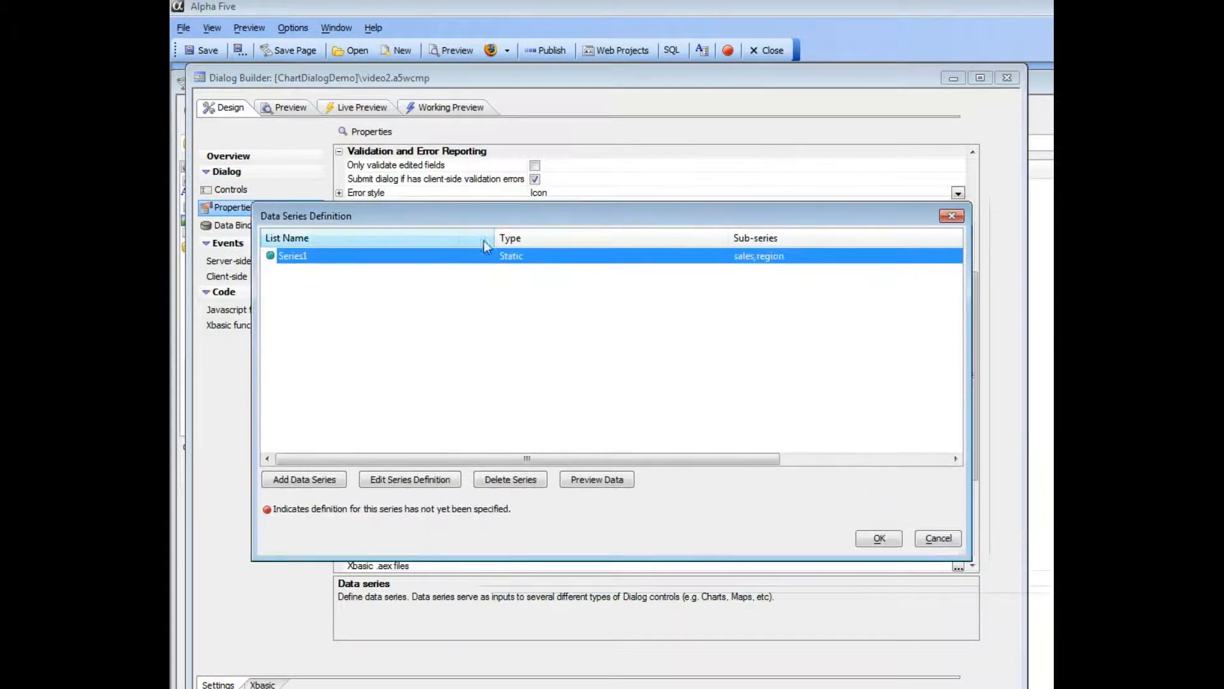
left_click(424, 480)
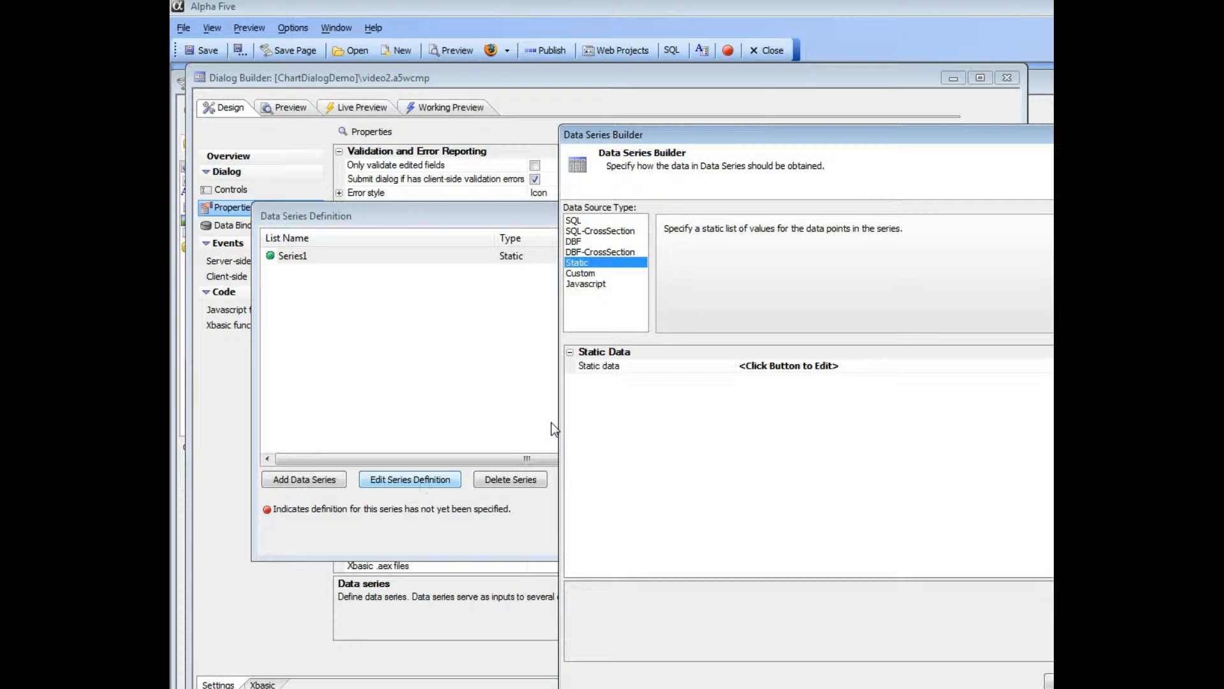
double_click(596, 370)
left_click_drag(665, 158, 506, 148)
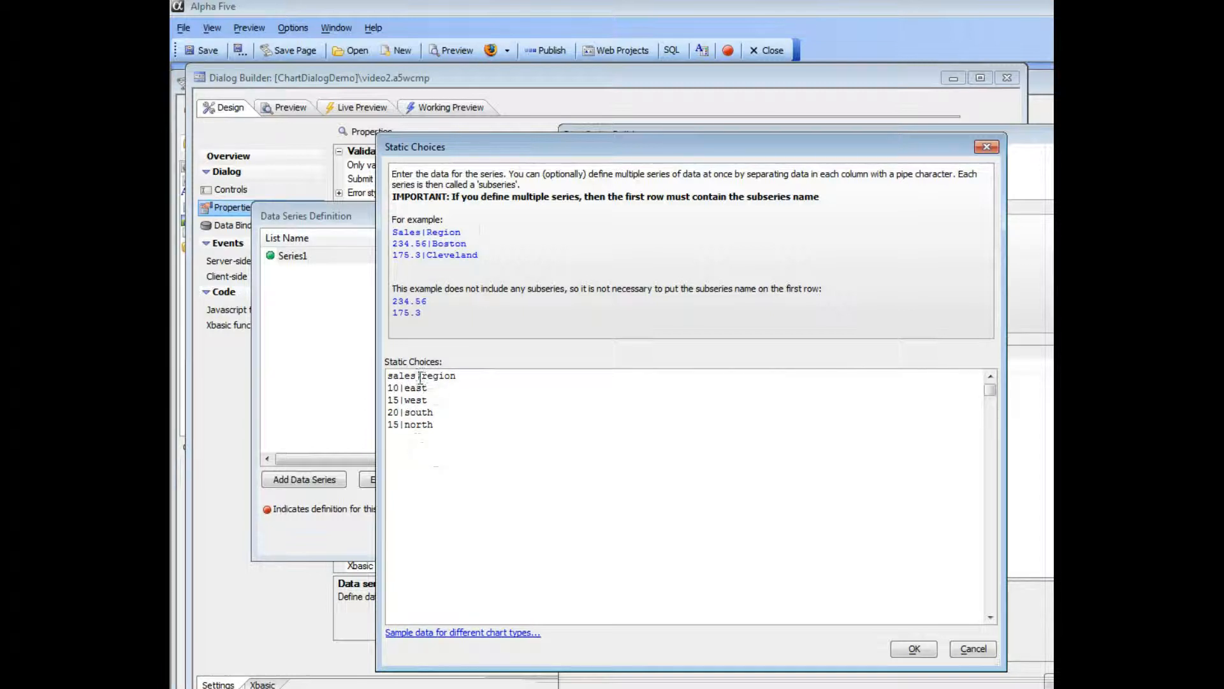
left_click(914, 649)
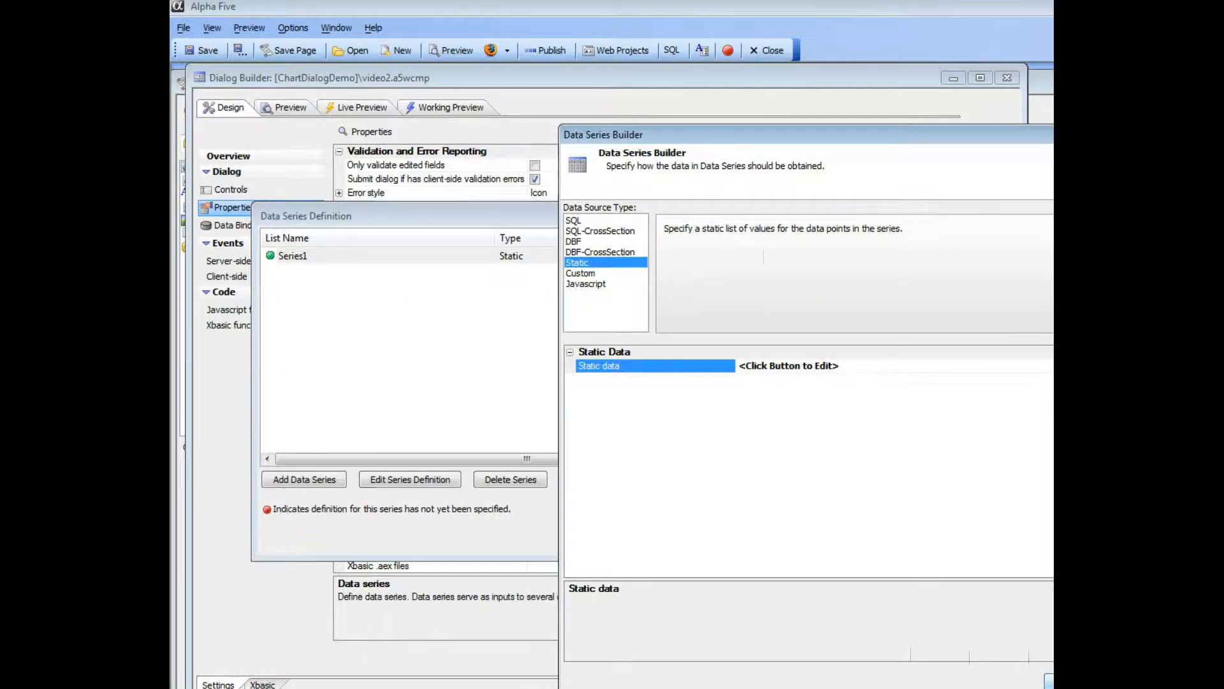
left_click(1032, 660)
left_click(892, 540)
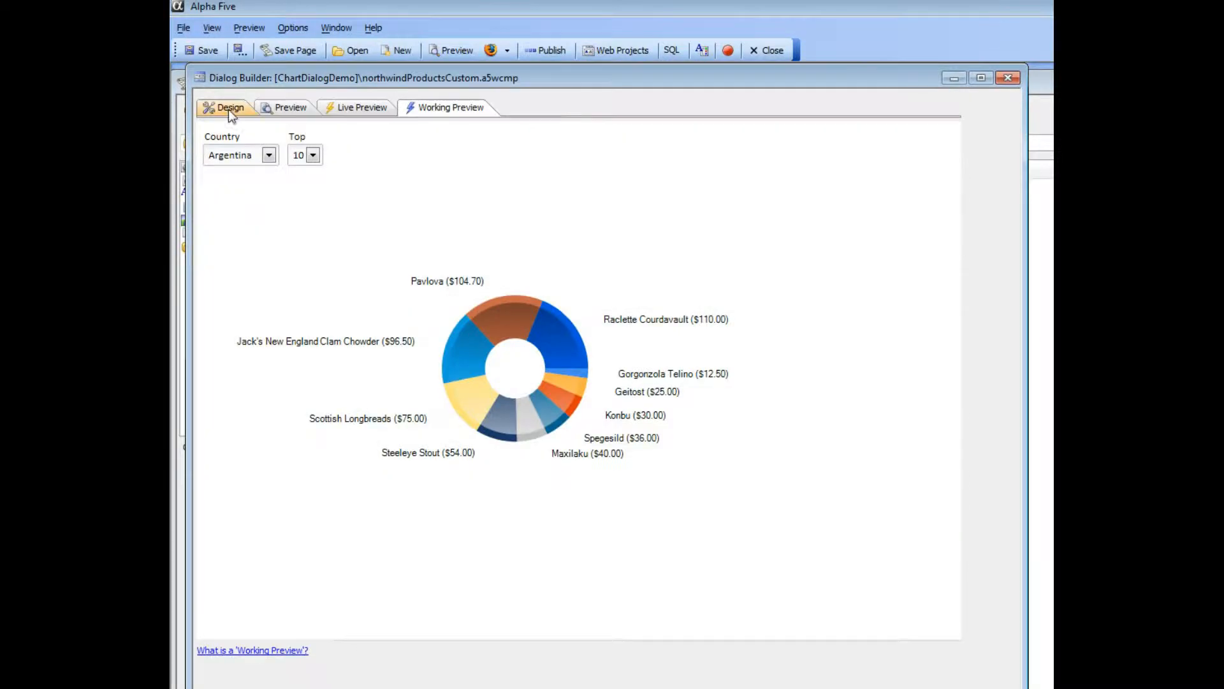
- Examine the northwindProductsCustom chart in Working Preview and inspect the component's data series definition
left_click(228, 109)
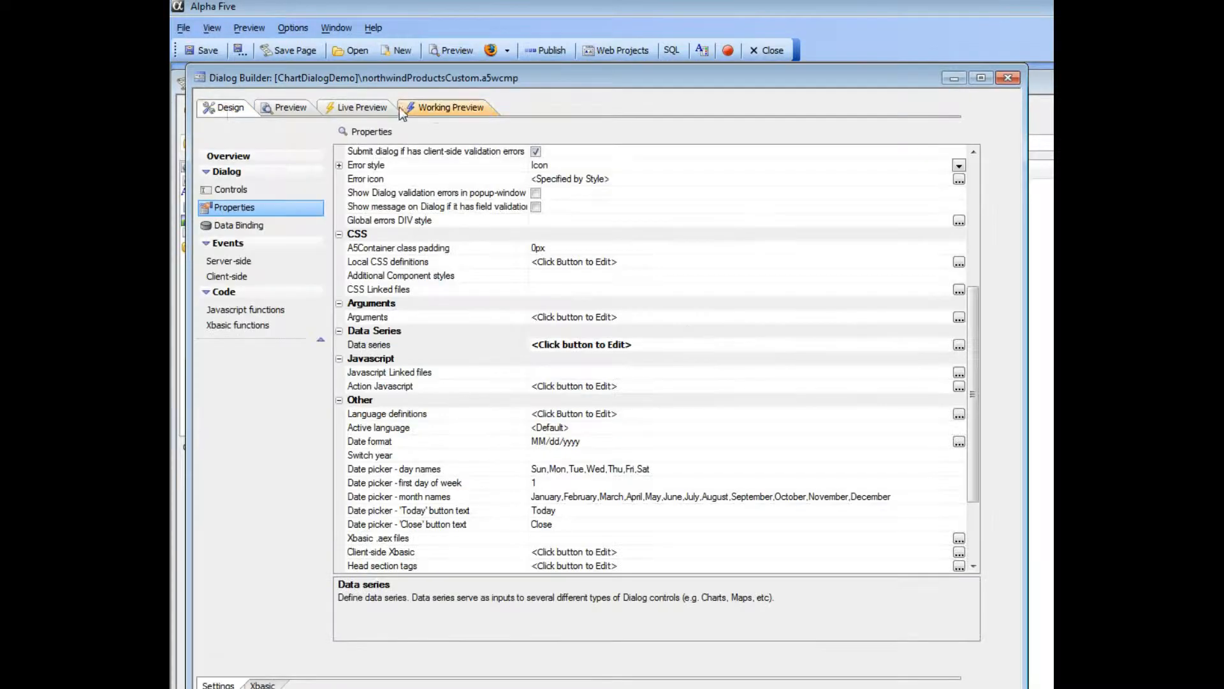
left_click(434, 108)
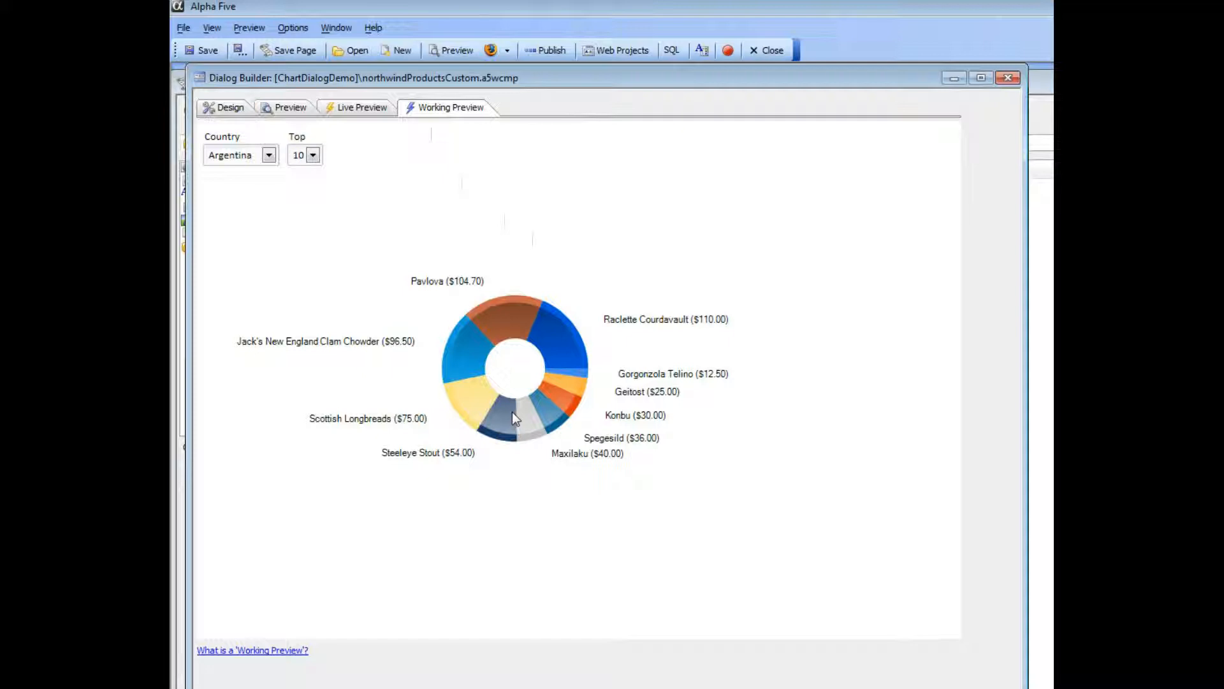
left_click(224, 107)
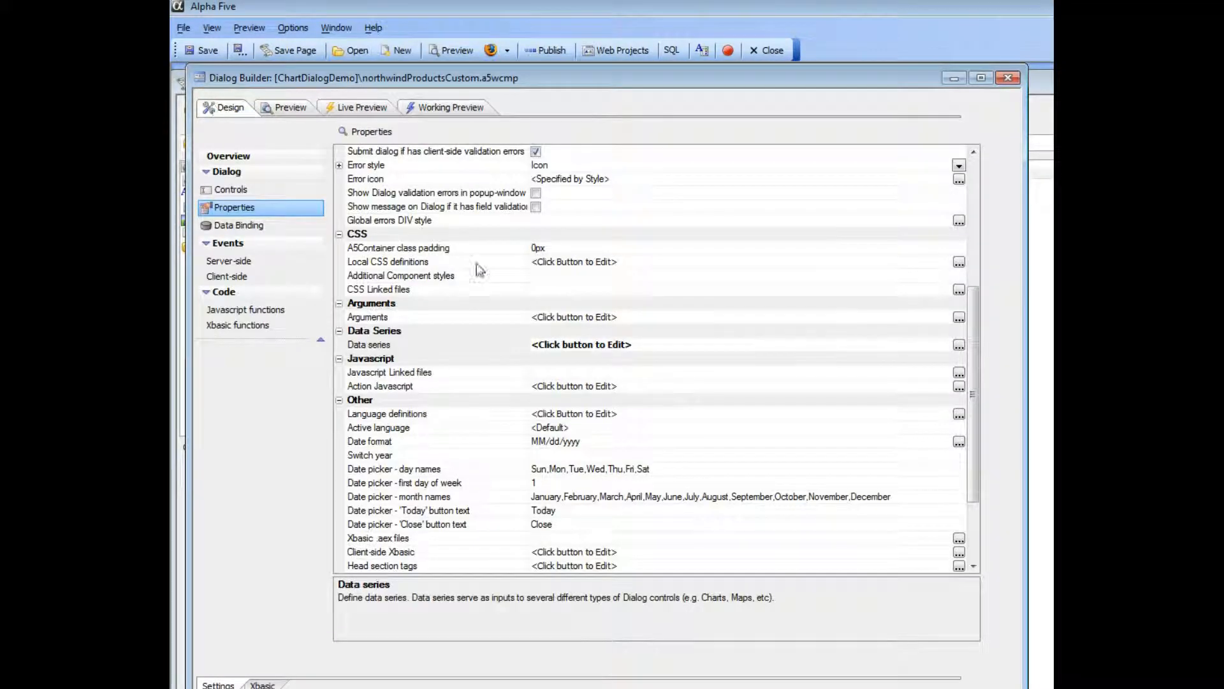
double_click(419, 345)
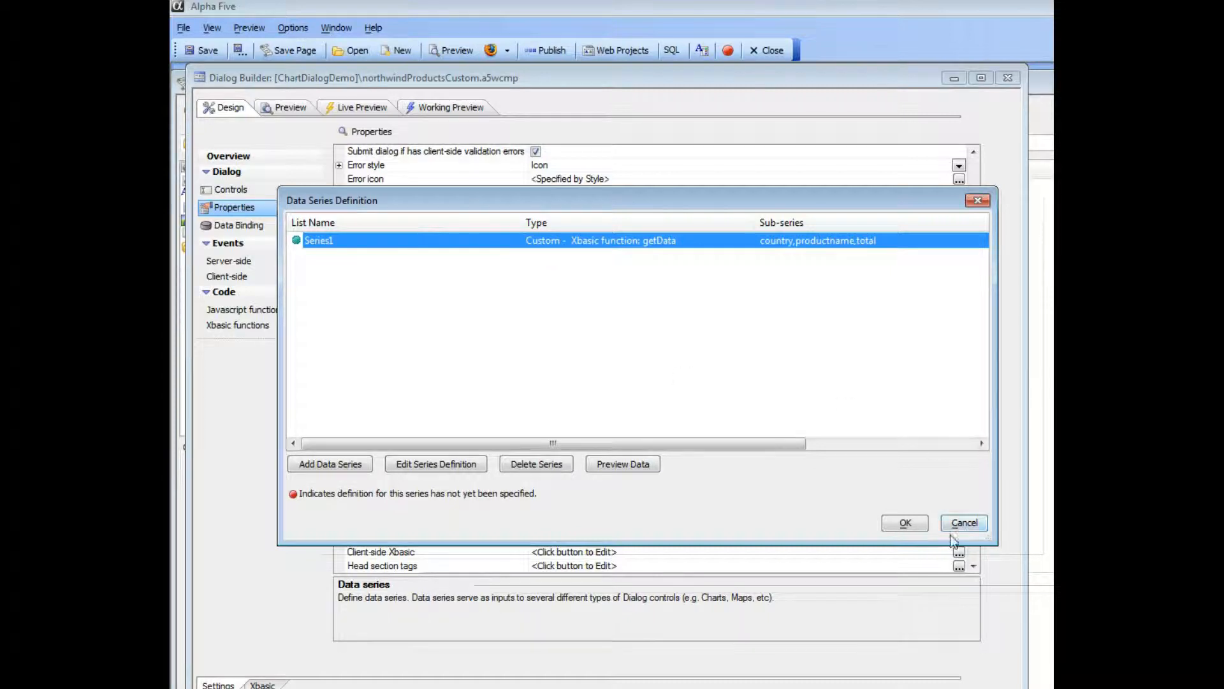
left_click(905, 524)
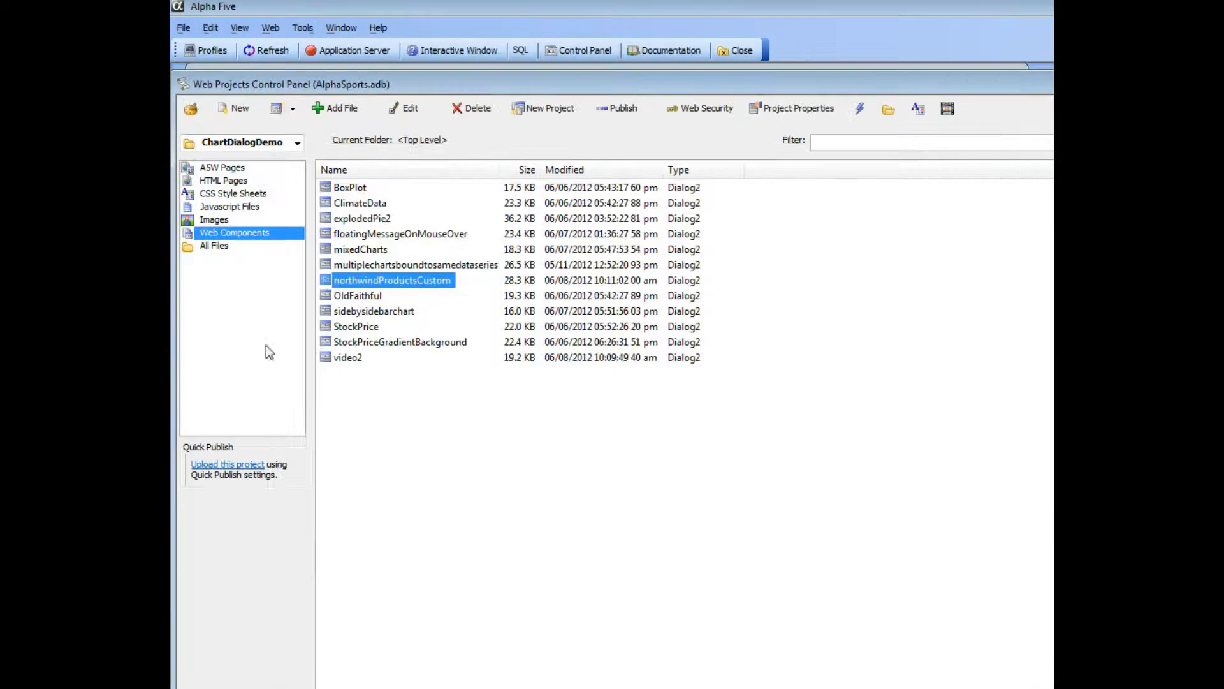
- Create a blank Dialog component and add a Chart control named c1
left_click(276, 108)
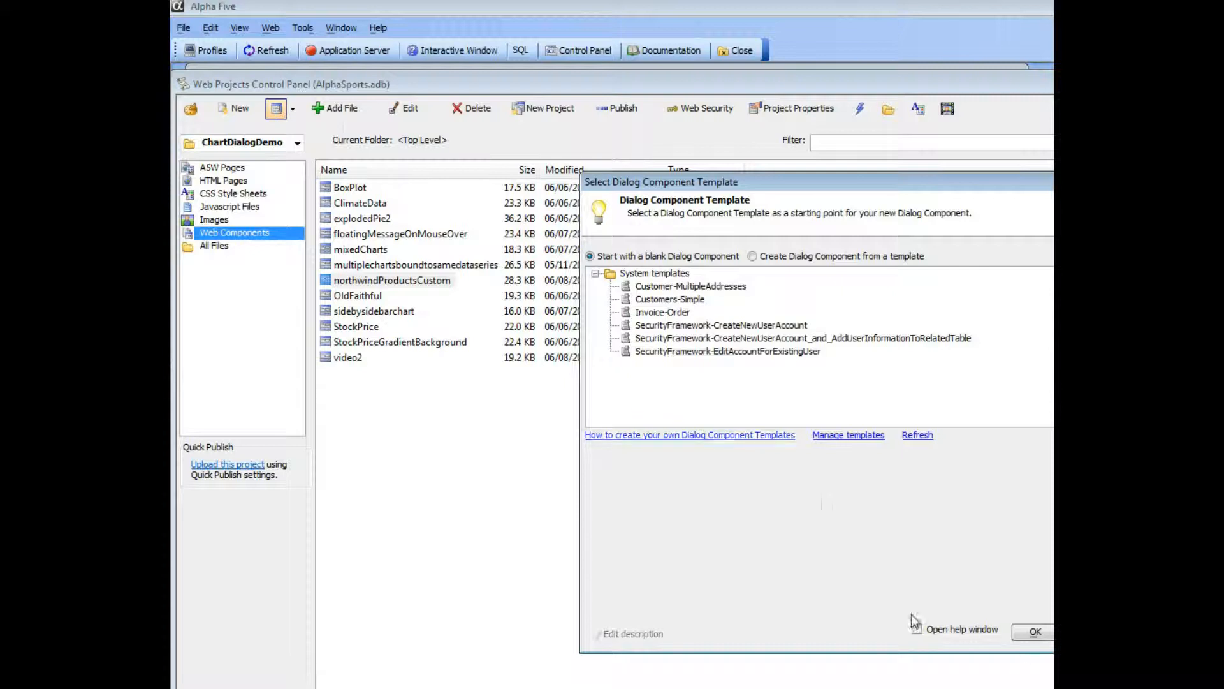
left_click(1034, 632)
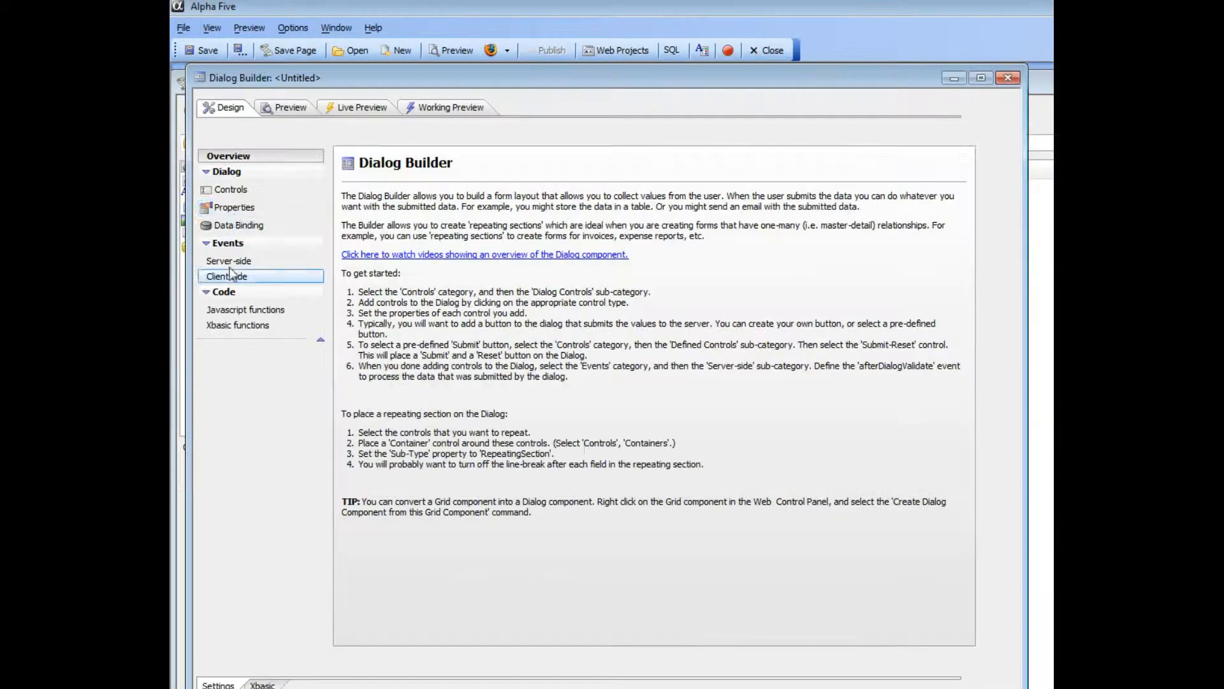
left_click(234, 193)
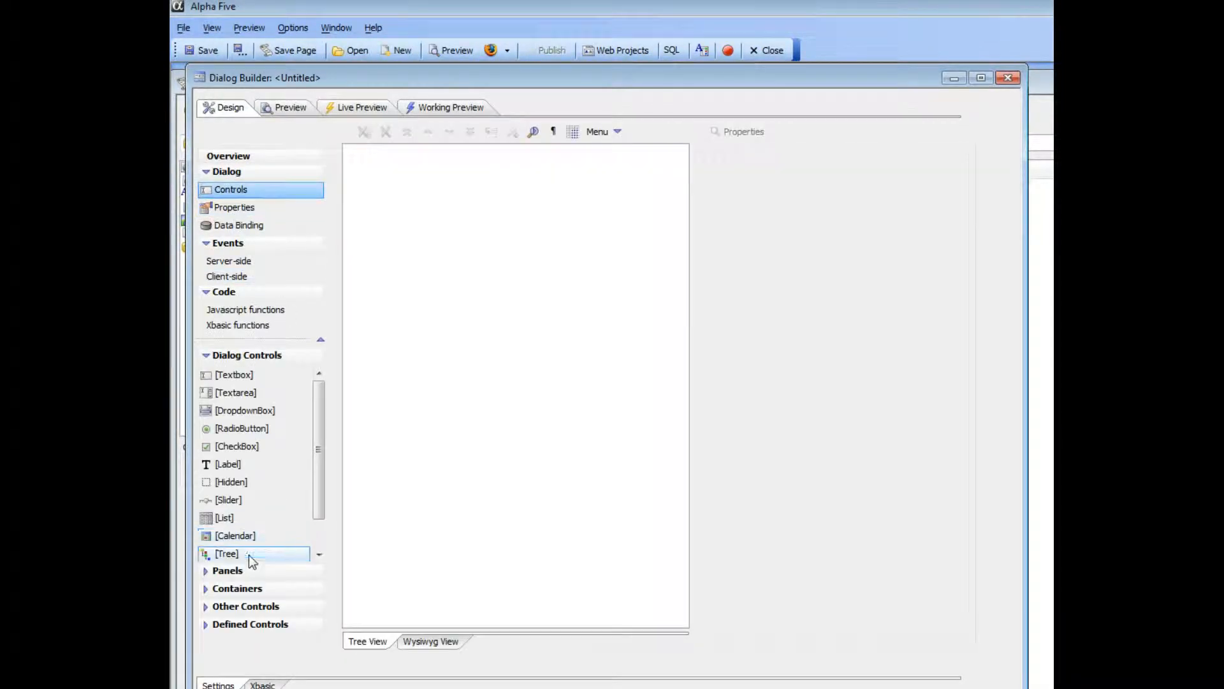
left_click_drag(314, 469, 315, 496)
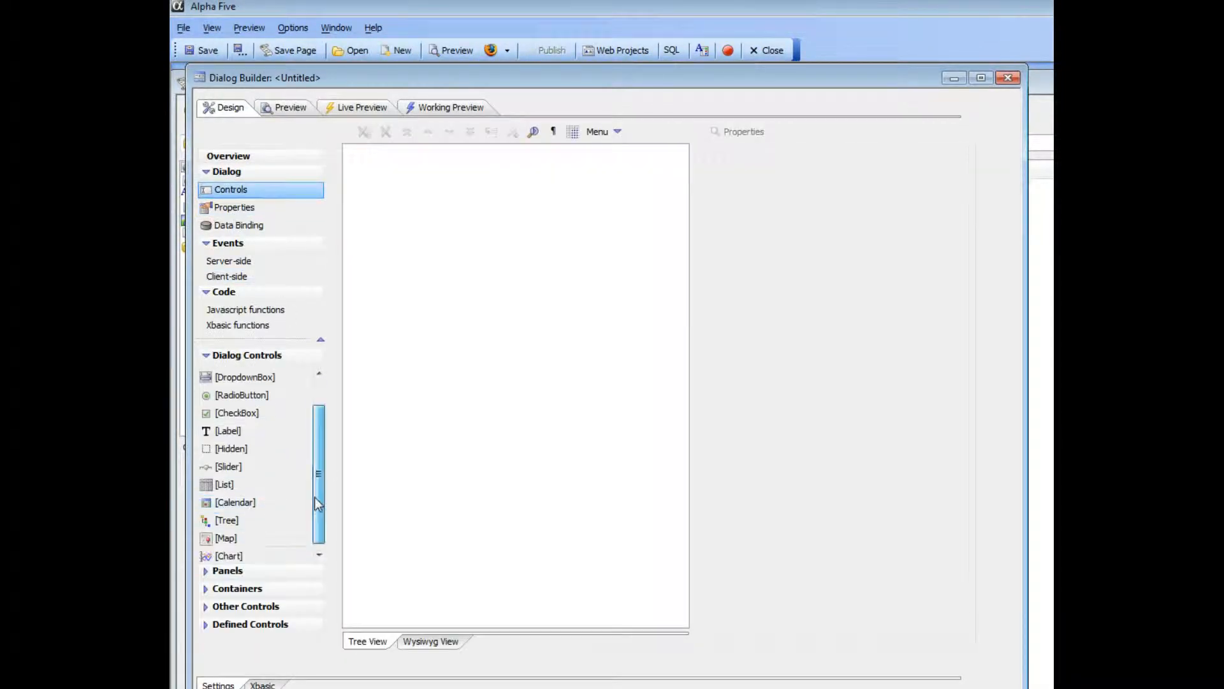
double_click(241, 553)
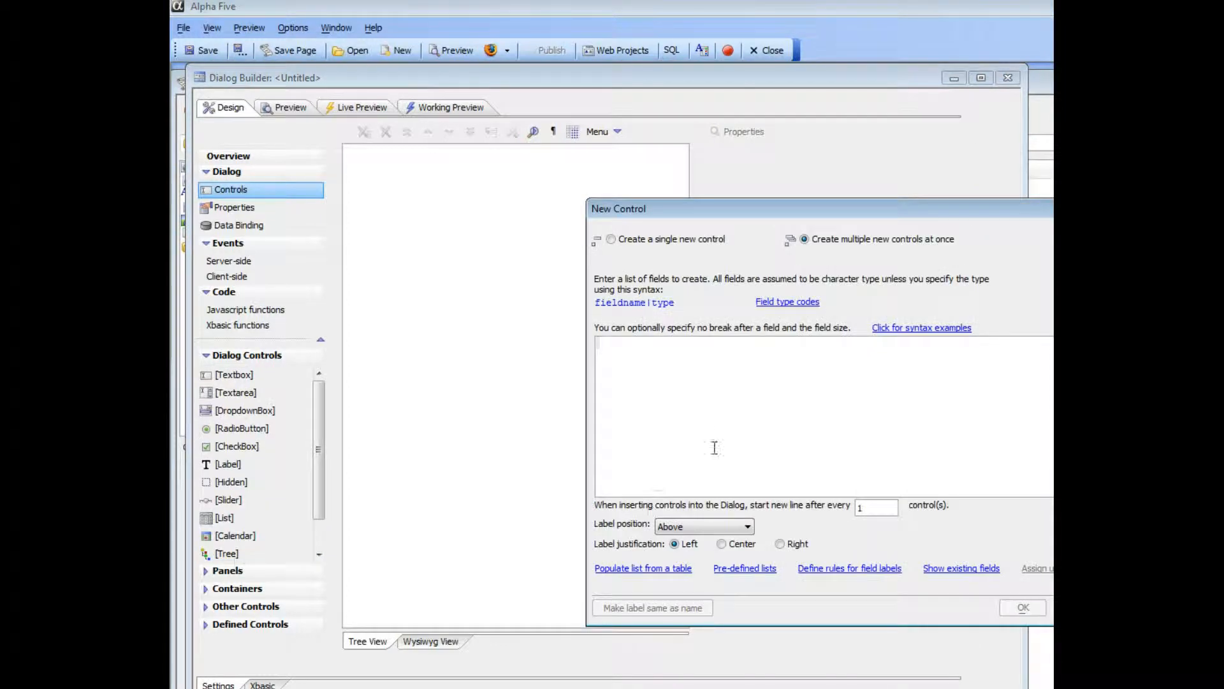
type("c1")
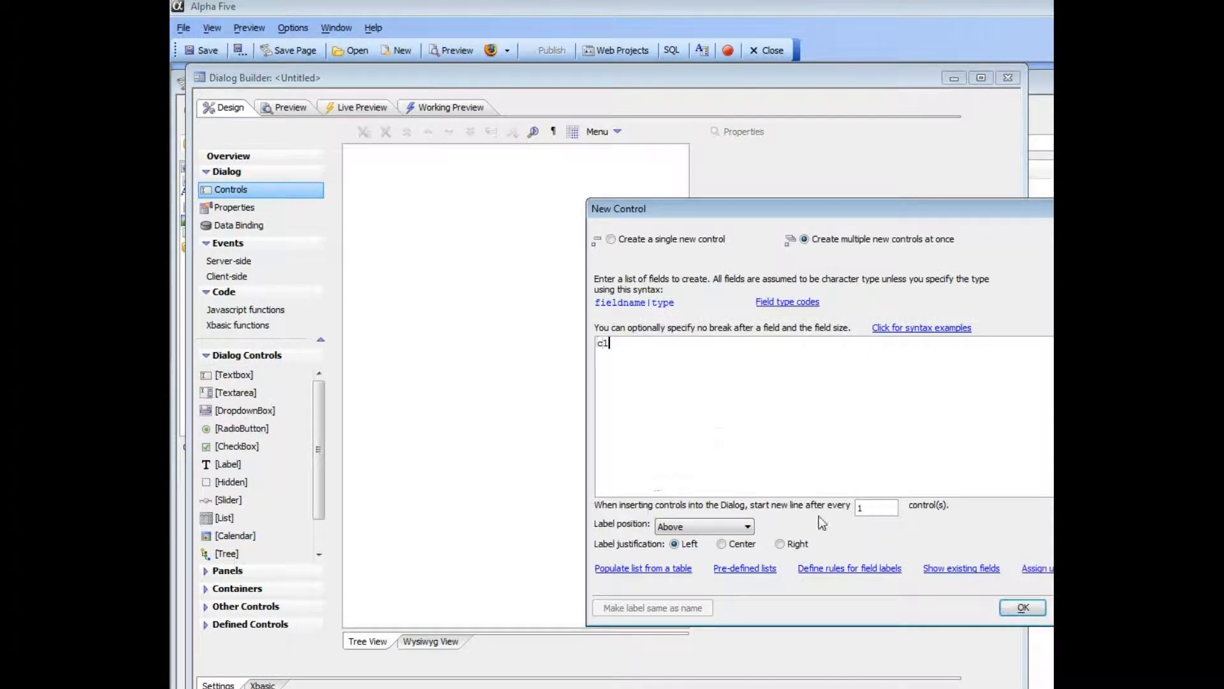
left_click(1022, 607)
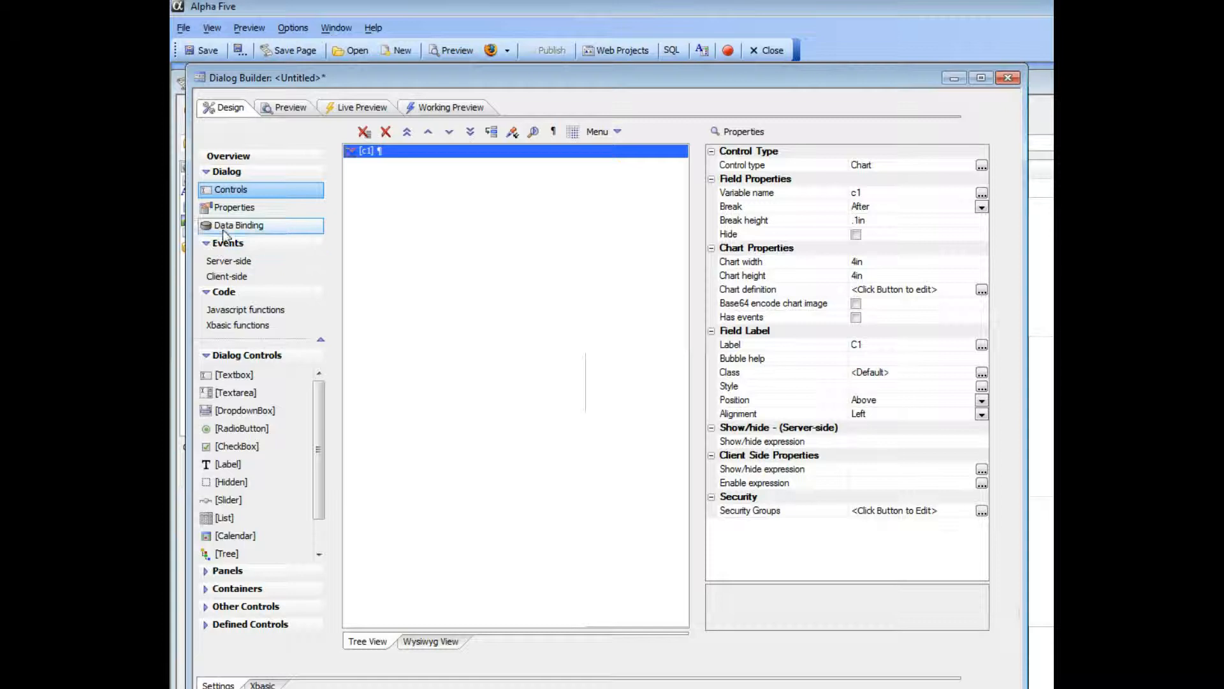
- Add a data series with the default name to the dialog properties and set its data source type to Custom
left_click(234, 207)
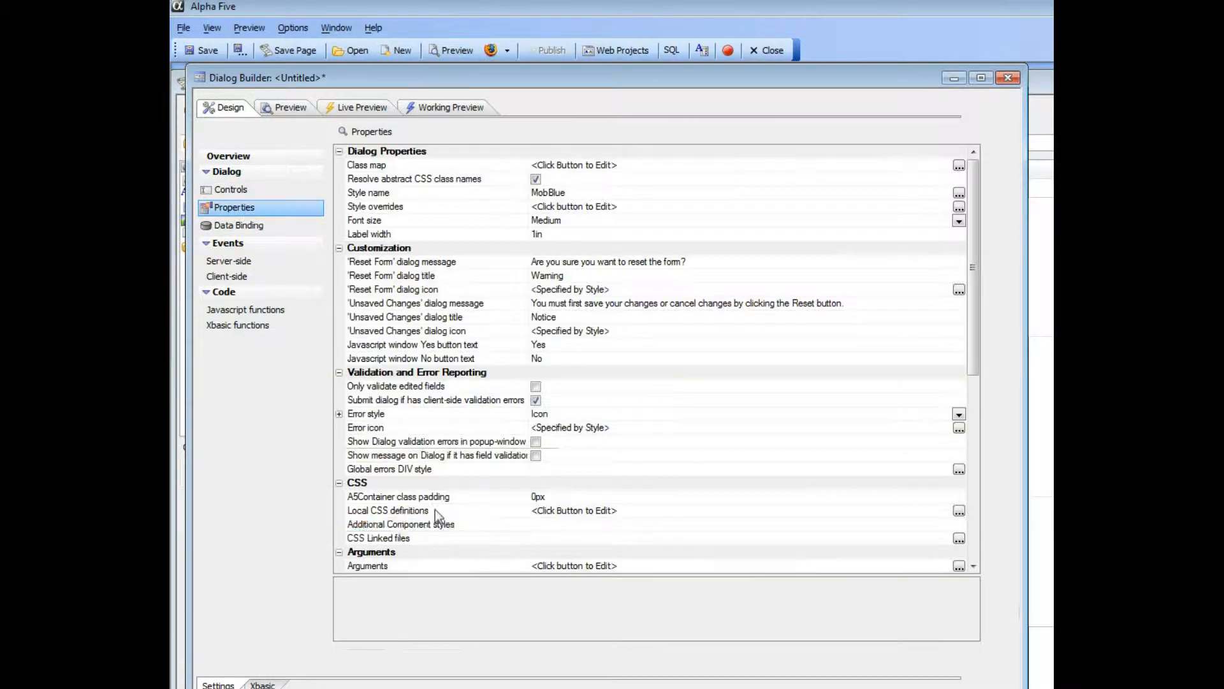
left_click(401, 527)
scroll(403, 504, "down", 3)
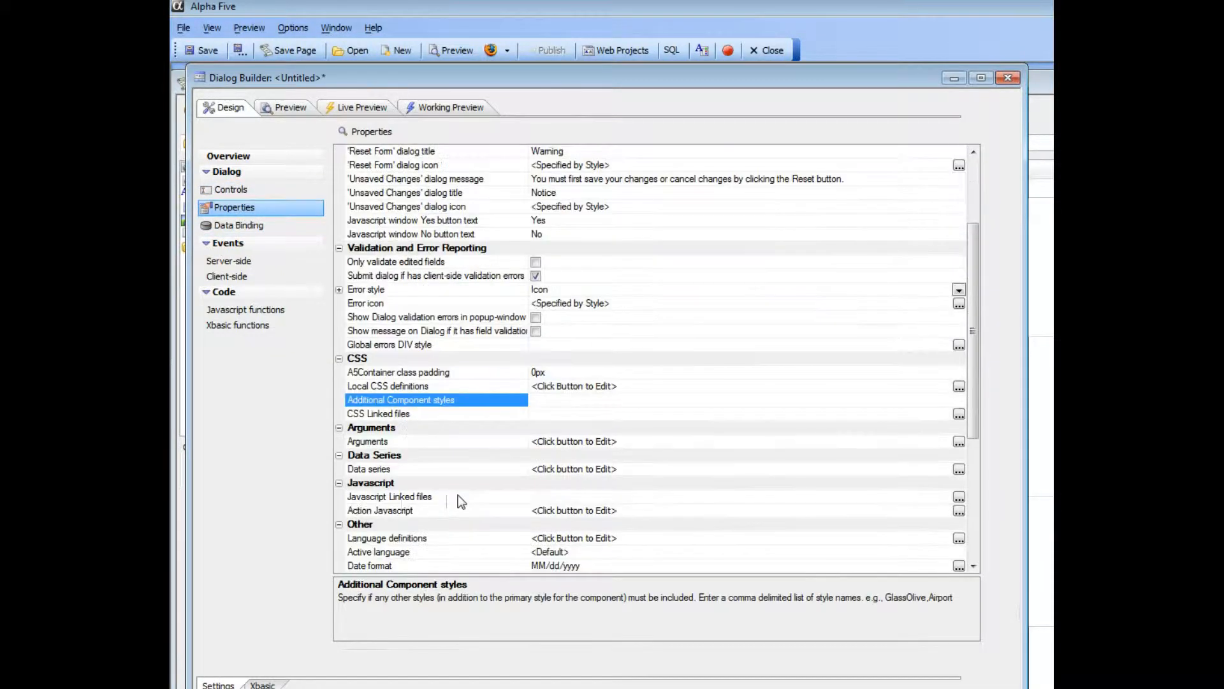
double_click(429, 469)
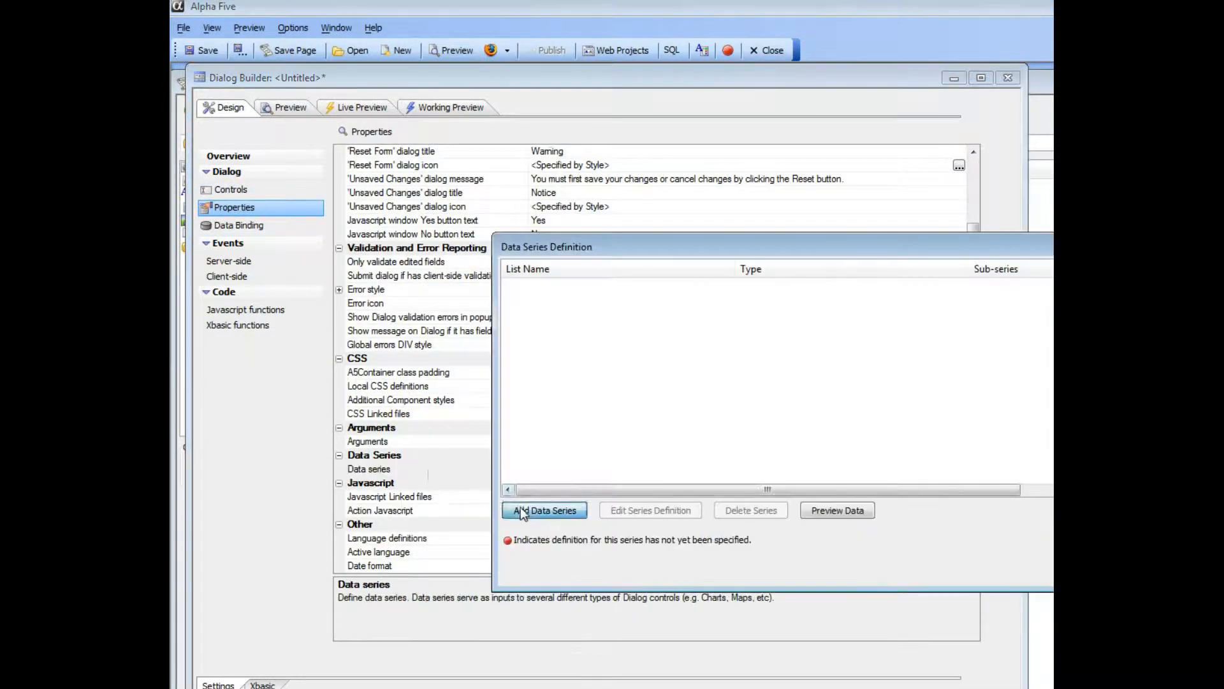
left_click(521, 508)
left_click(913, 452)
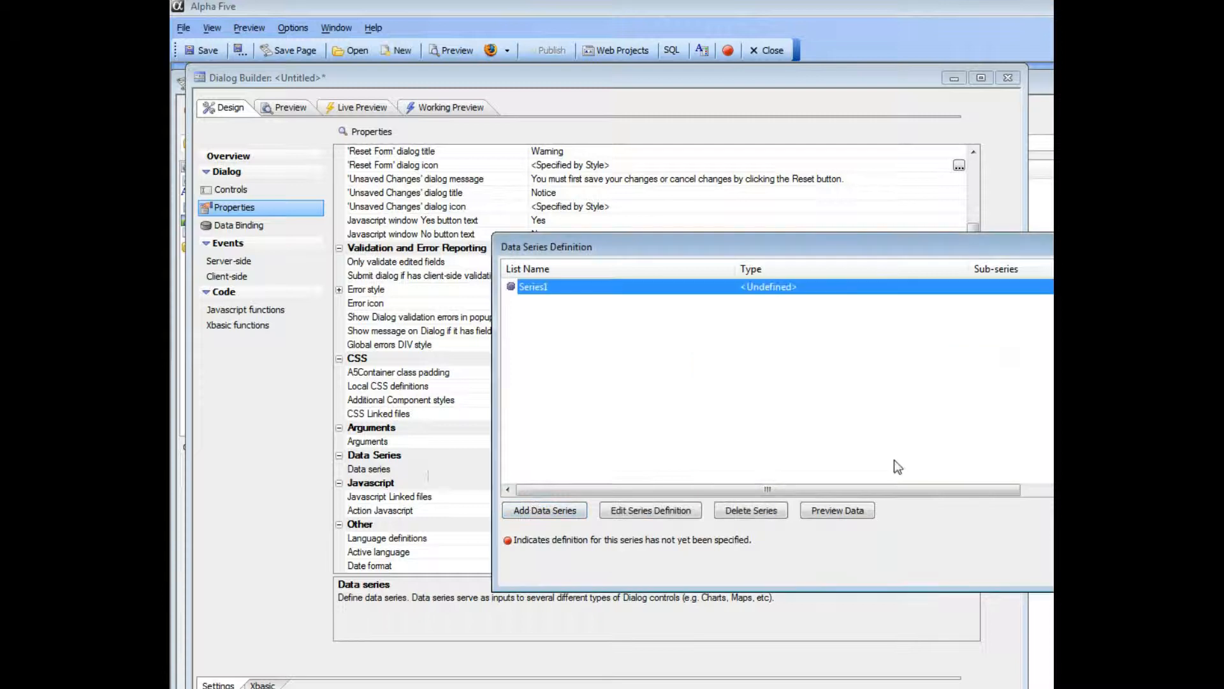
left_click(624, 510)
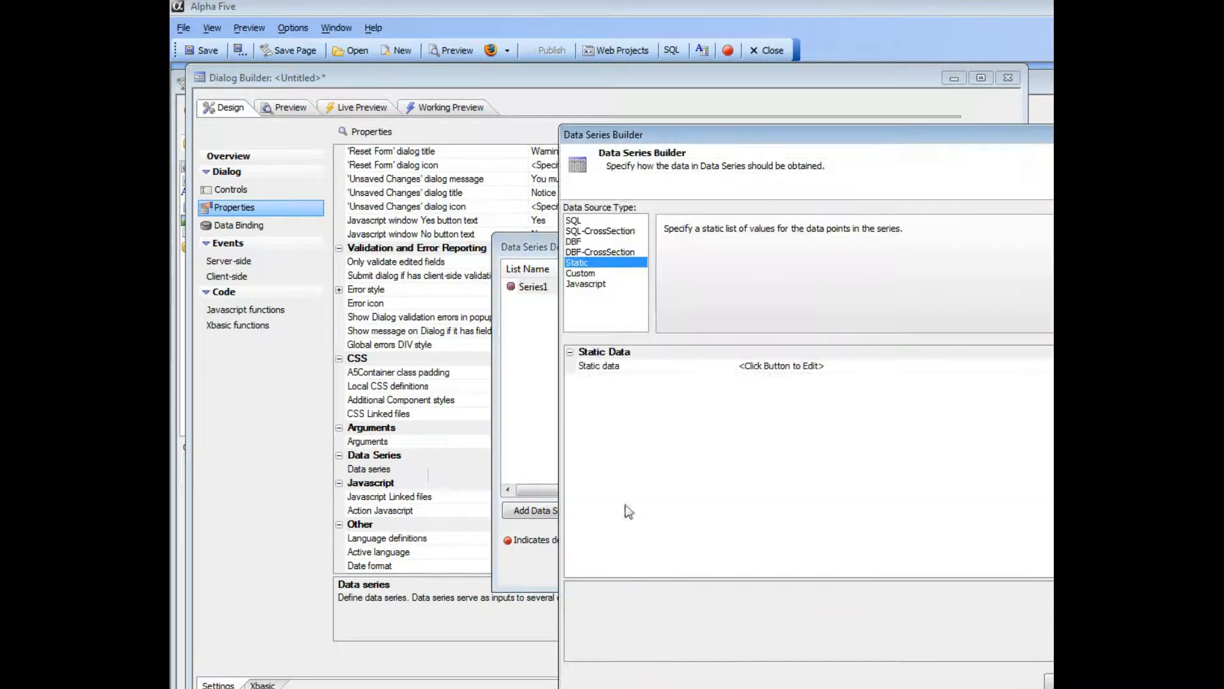
left_click(583, 273)
left_click_drag(710, 134, 472, 119)
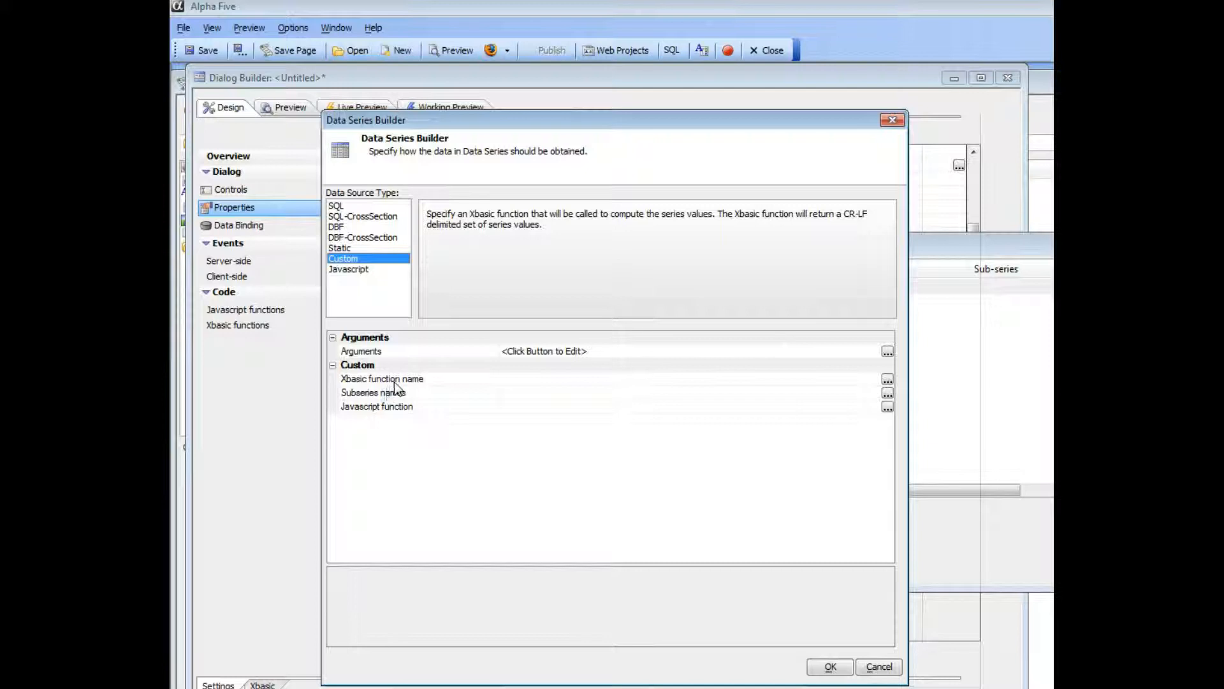
- Set the custom series' Xbasic function name to getData and its subseries names to sales,region, and accept the data series definition
left_click(887, 379)
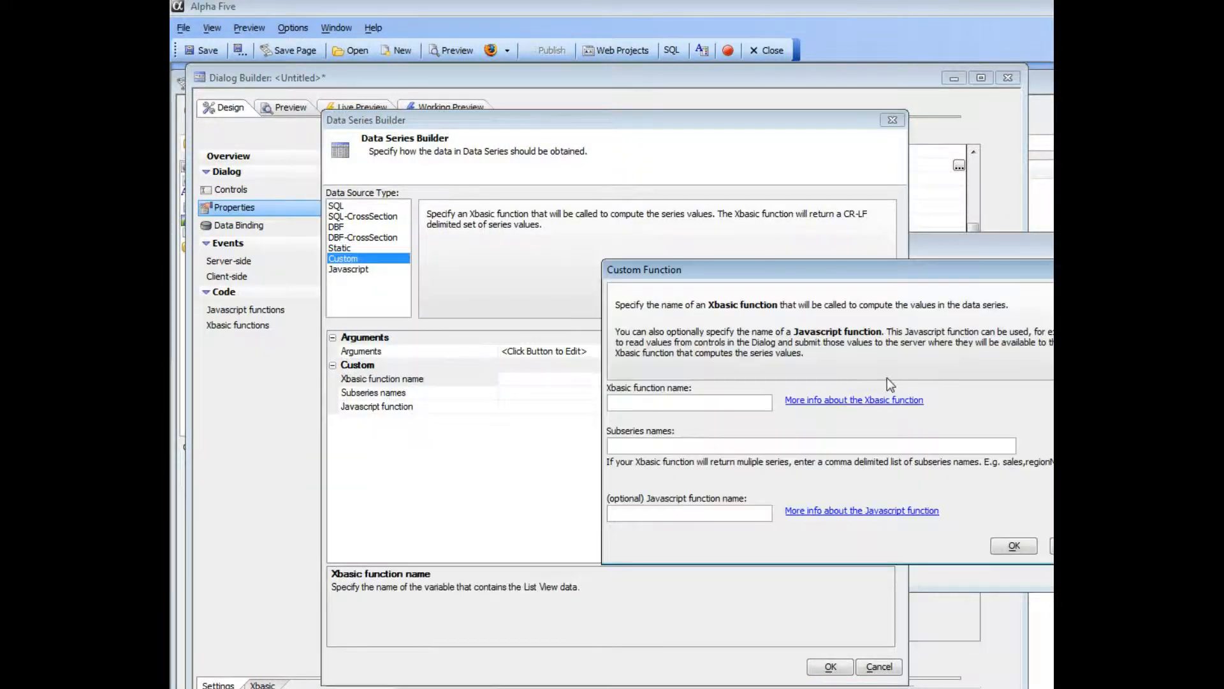
left_click_drag(756, 272, 482, 270)
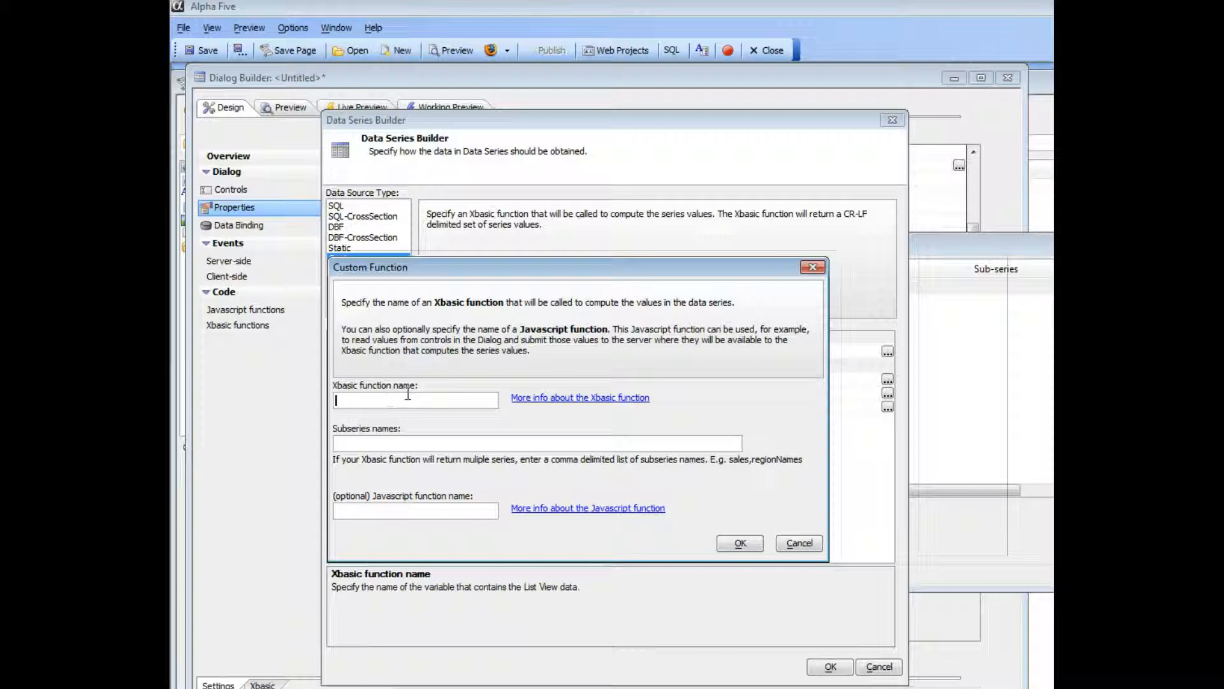
type("getData")
left_click(458, 442)
type("se")
type("les,")
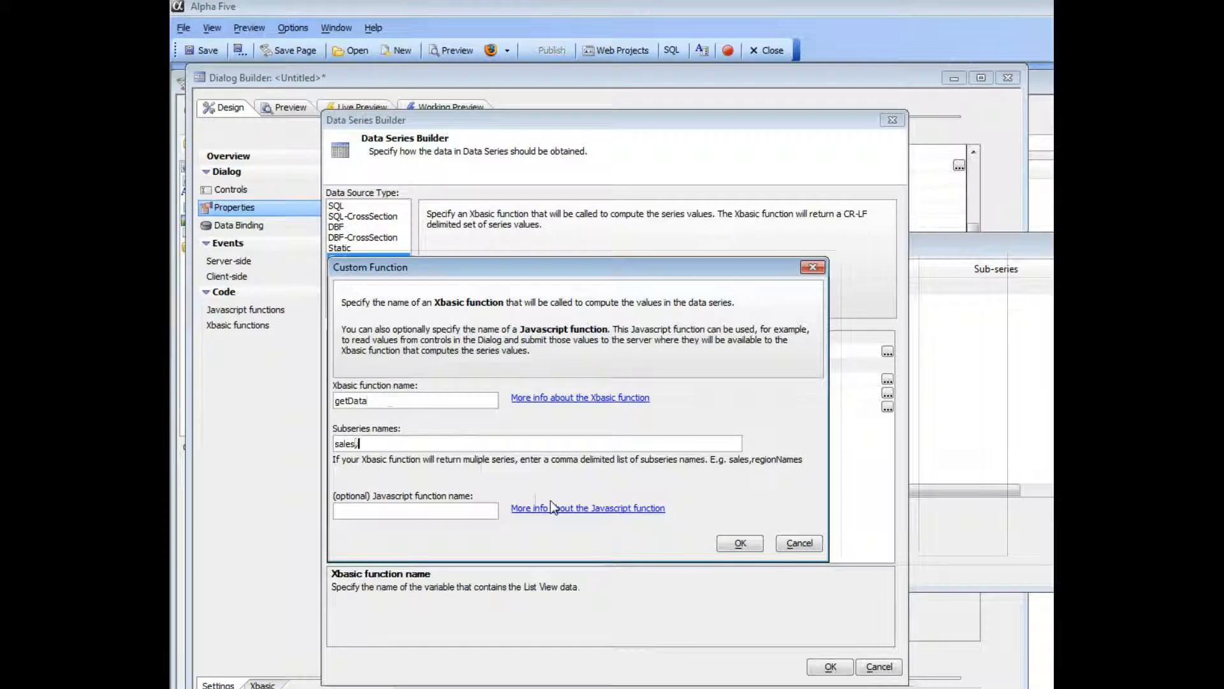
type("region")
left_click(739, 544)
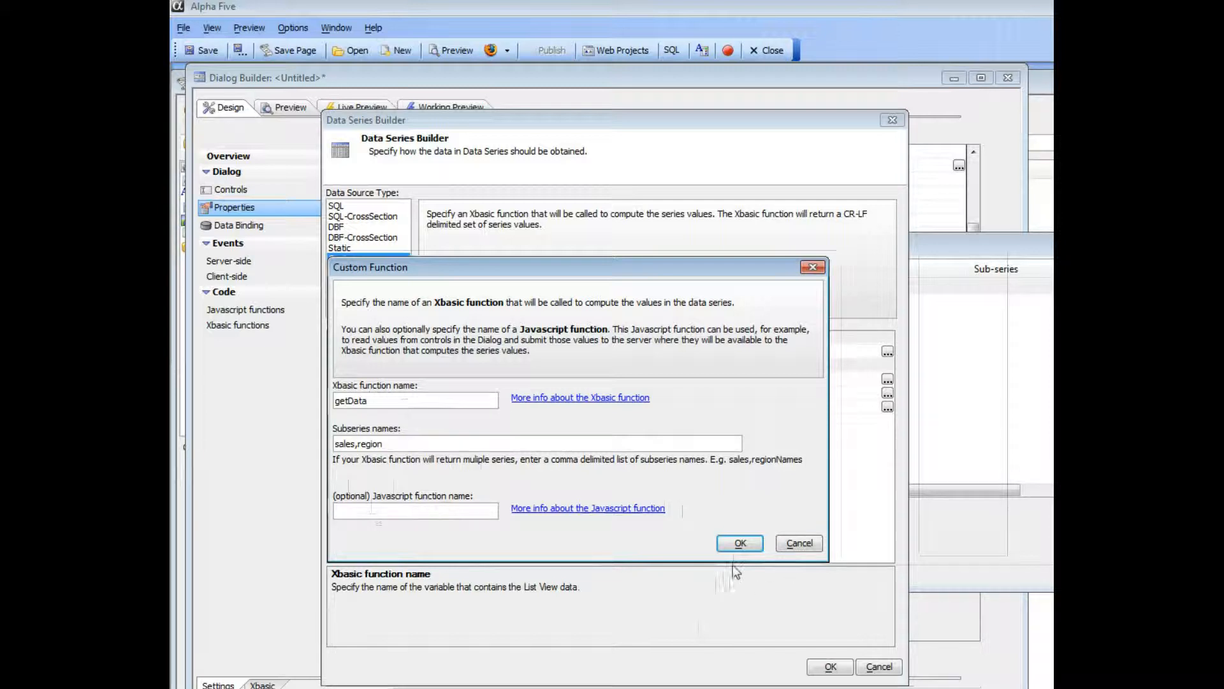
left_click(739, 543)
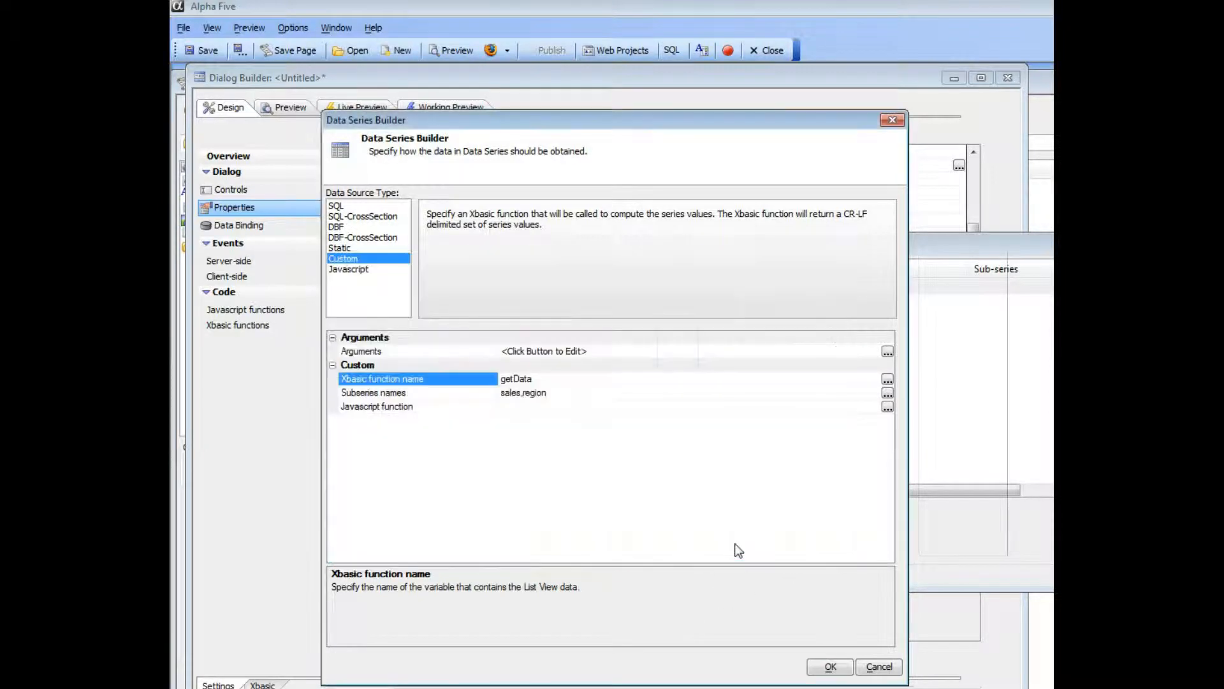
left_click(827, 666)
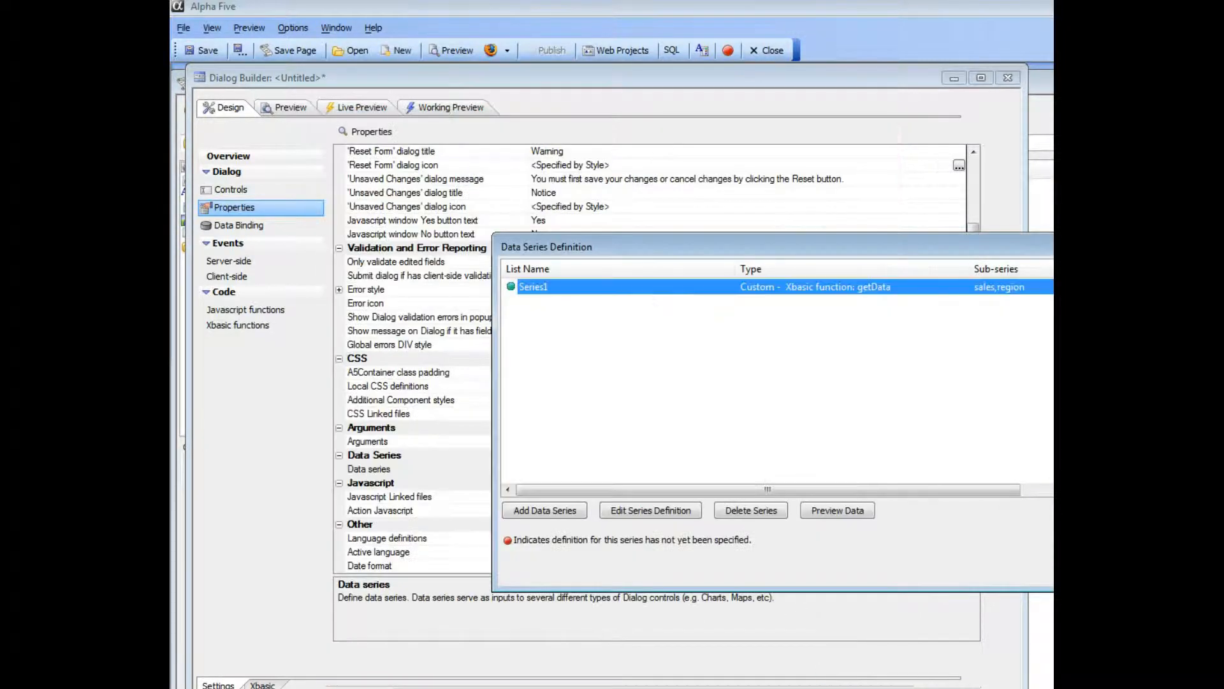
key("Return")
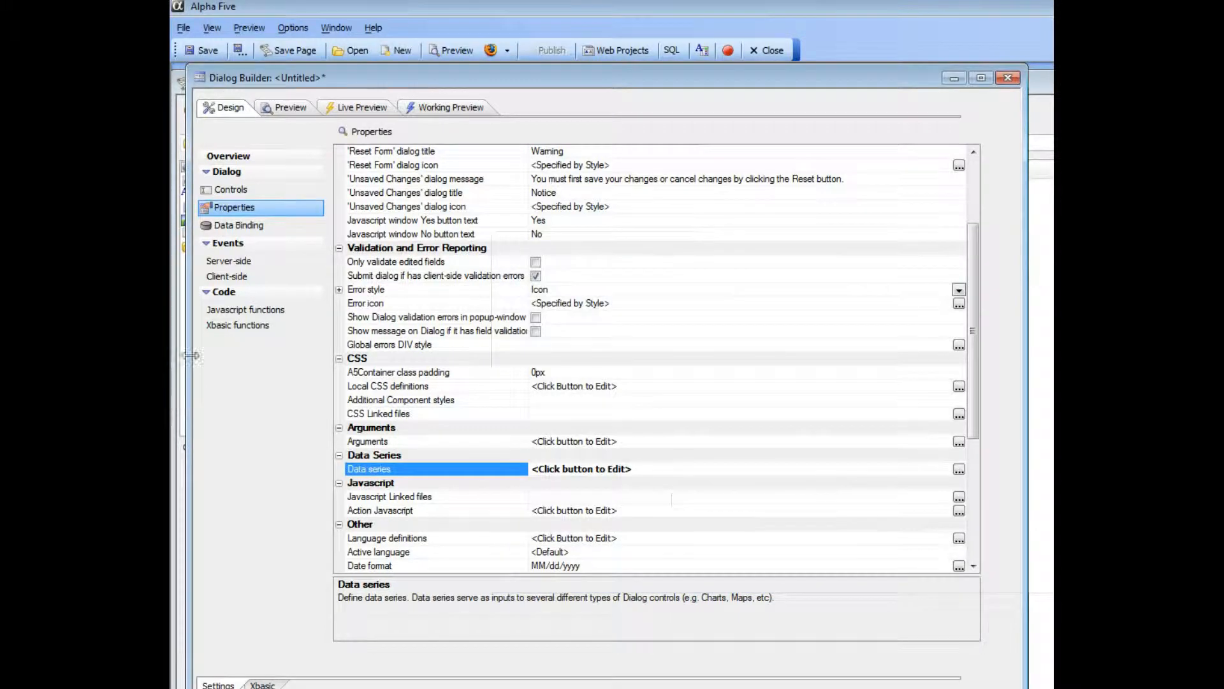
- Declare the Xbasic function in the component's code as "function getData as c (e as p)"
left_click(235, 326)
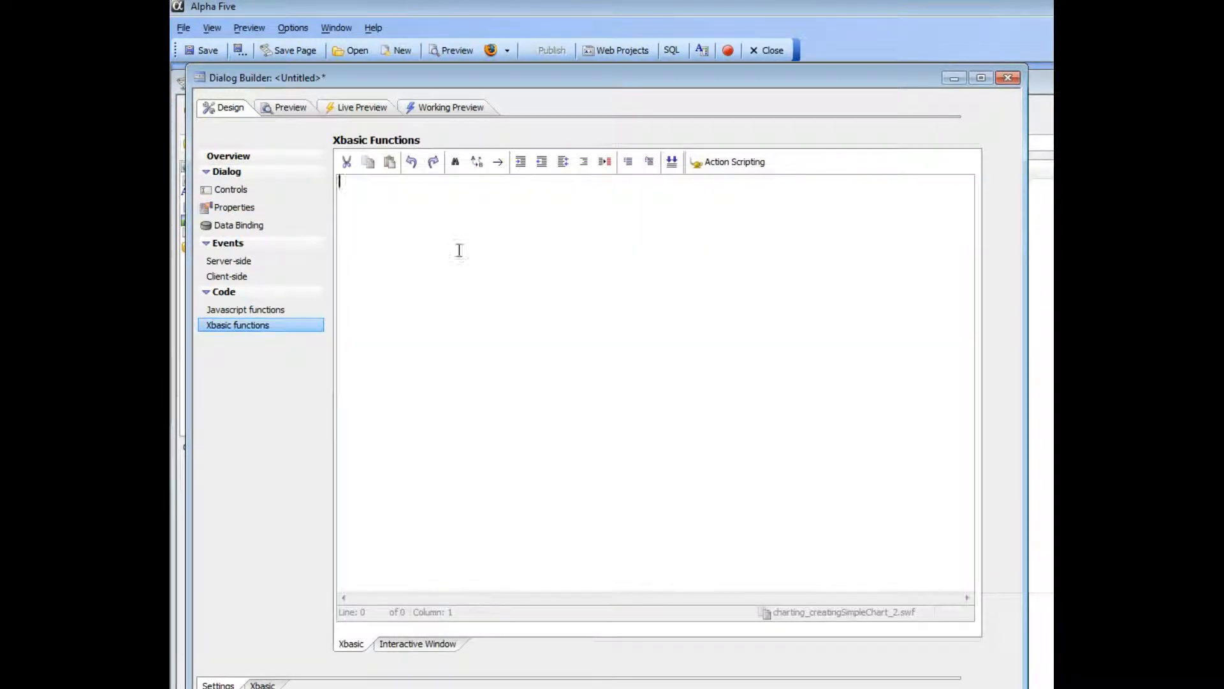
key("Return")
type("fu")
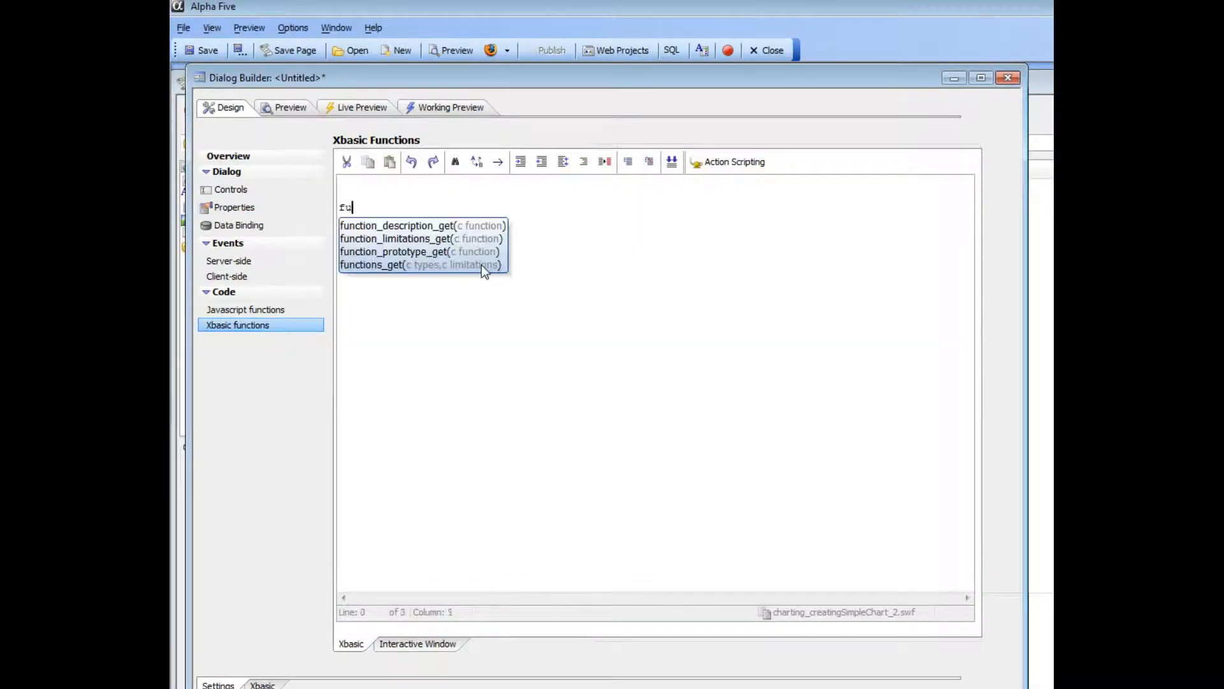
type("nction geeData s c")
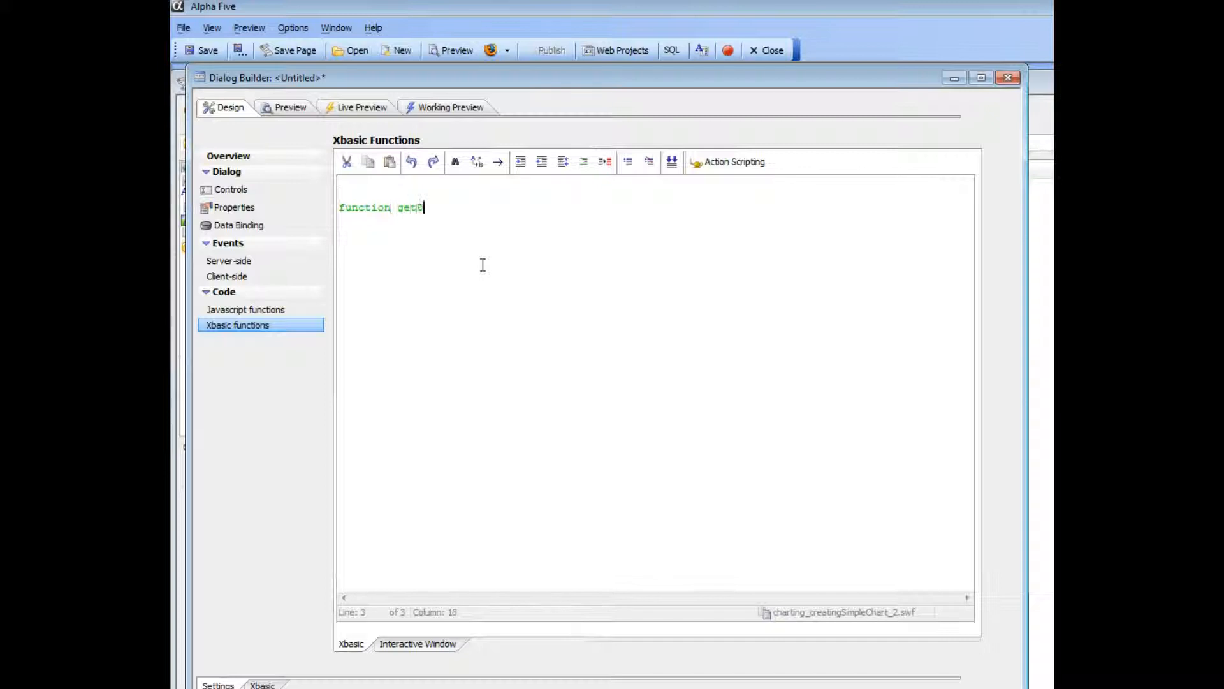
key("BackSpace")
key("BackSpace")
key("BackSpace")
key("BackSpace")
type("as c (e as p)")
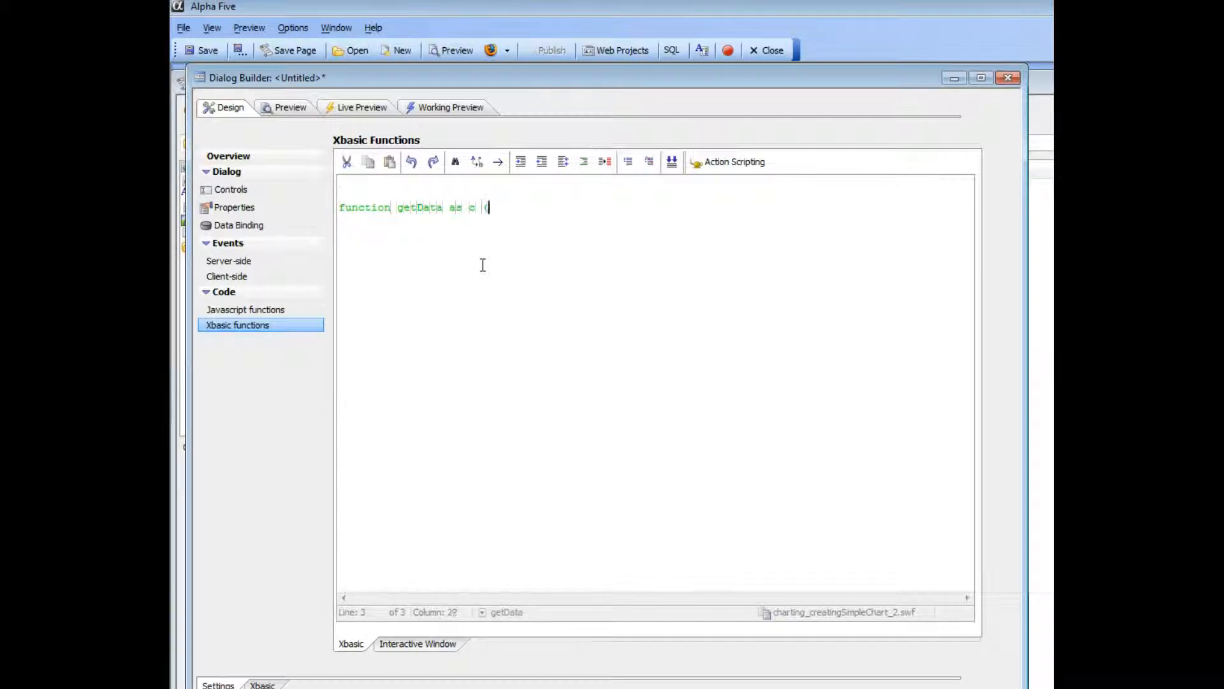
- Close the getData function with an "end function" line, leaving blank lines for its body
key("Return")
key("Return")
key("Return")
type("end function")
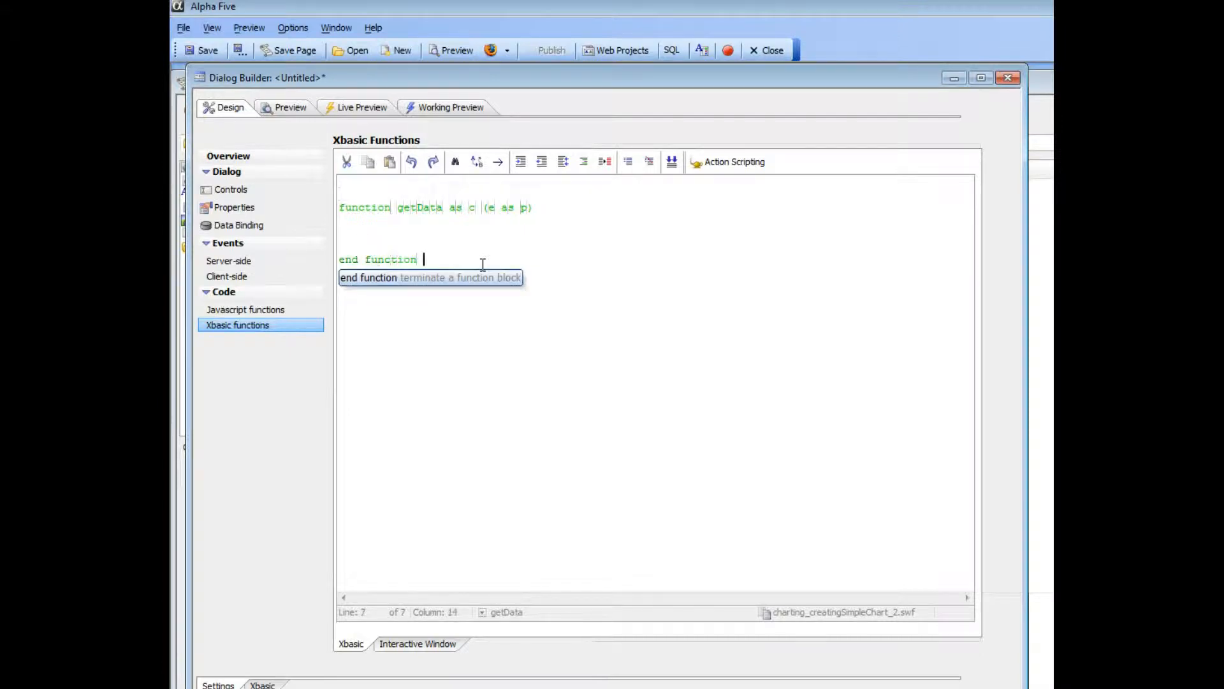
- Assign getData a multi-line text block inside the function, opened with "<<%txt%" and closed with "%txt%"
key("Up")
key("Up")
key("Up")
key("Return")
type("get")
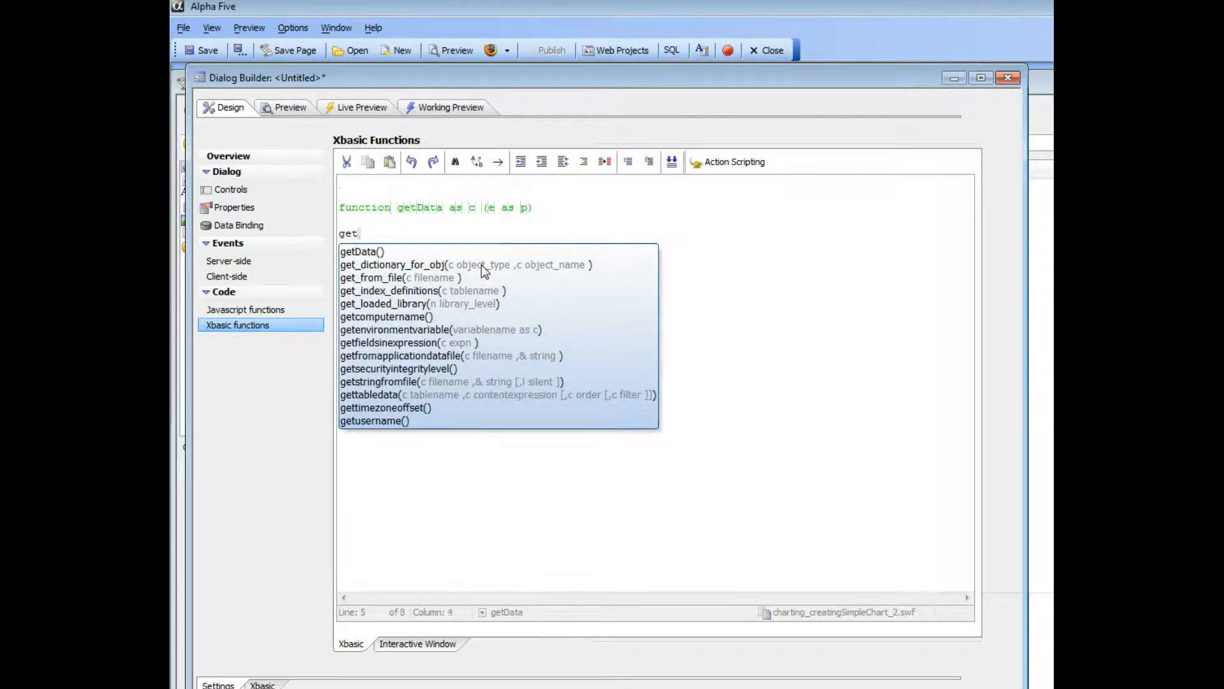
type("Data = <<%txt%")
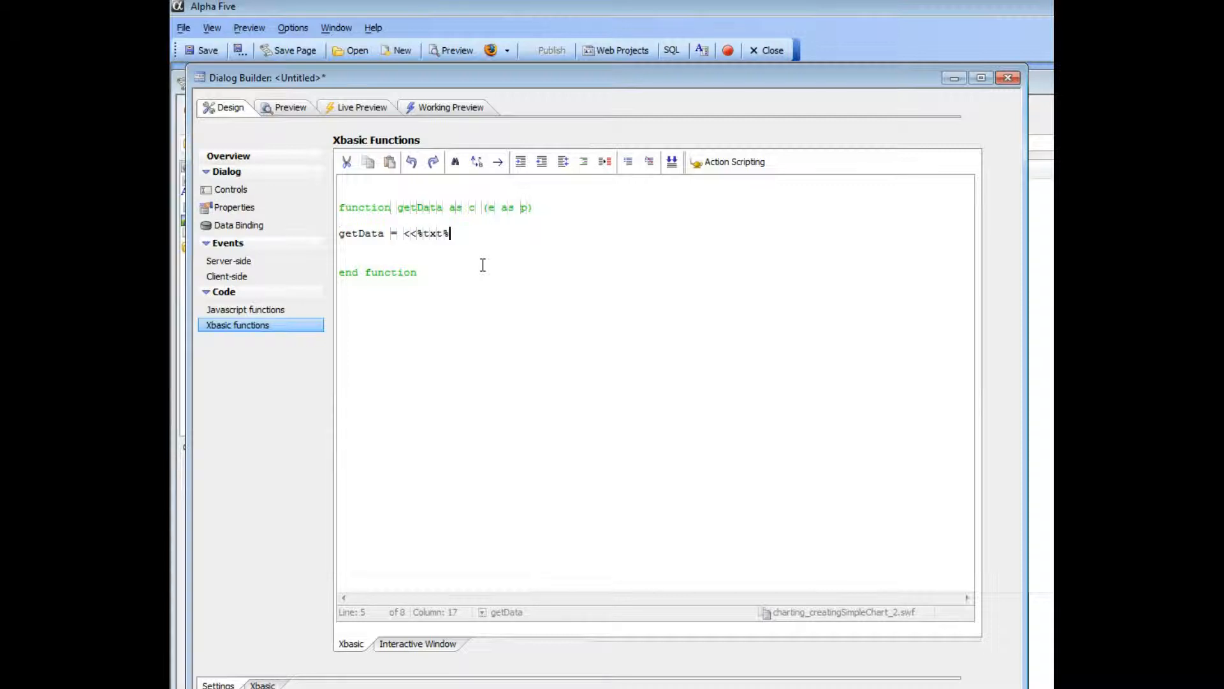
key("Return")
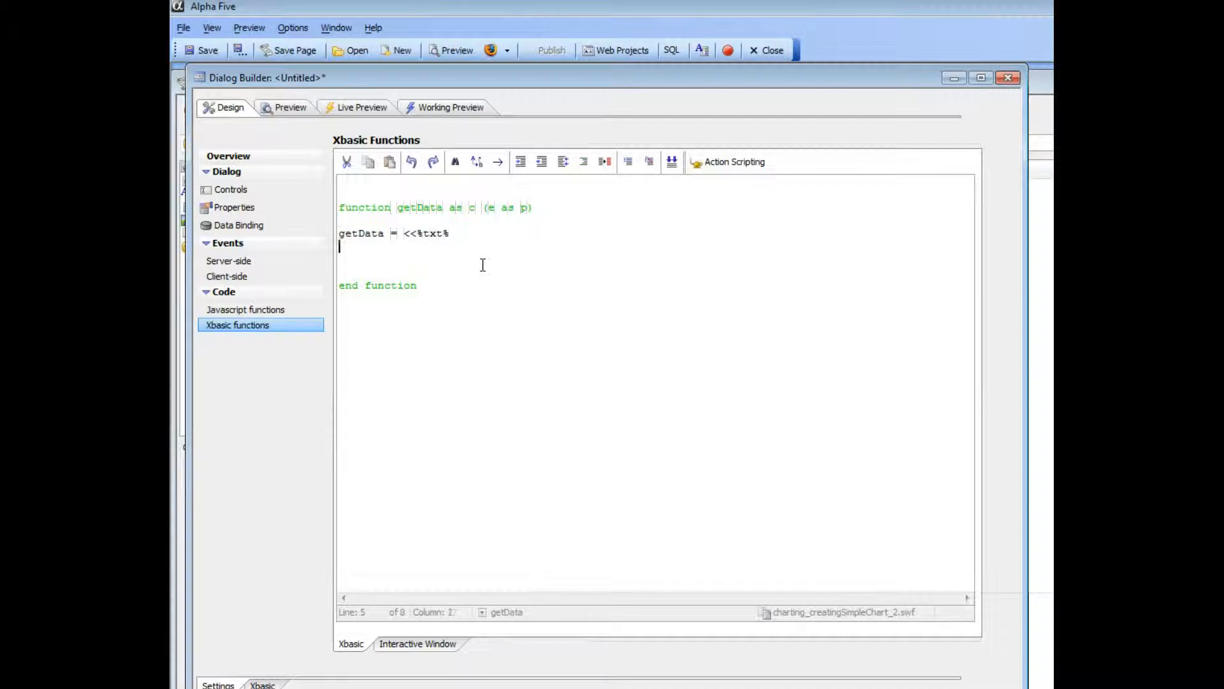
type("%txt%")
- Fill the text block with the copied data rows 12|east, 23|west and 13|south
key("Up")
key("End")
key("Return")
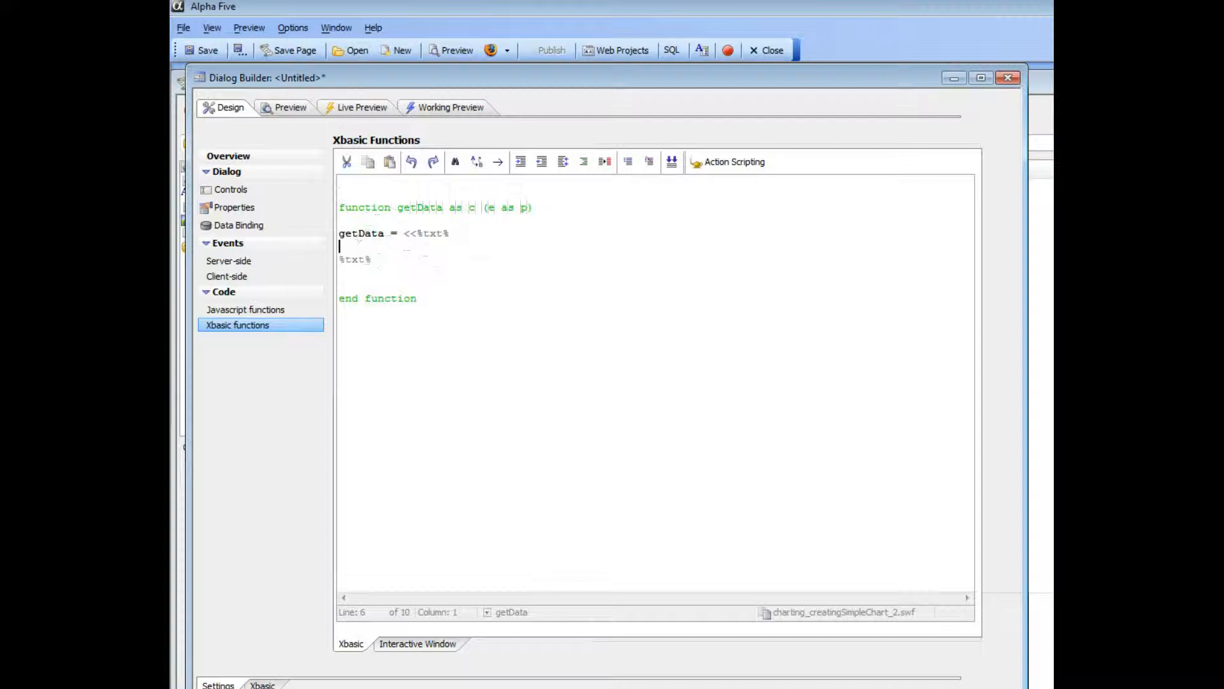
type("12|east 23|west 13|south")
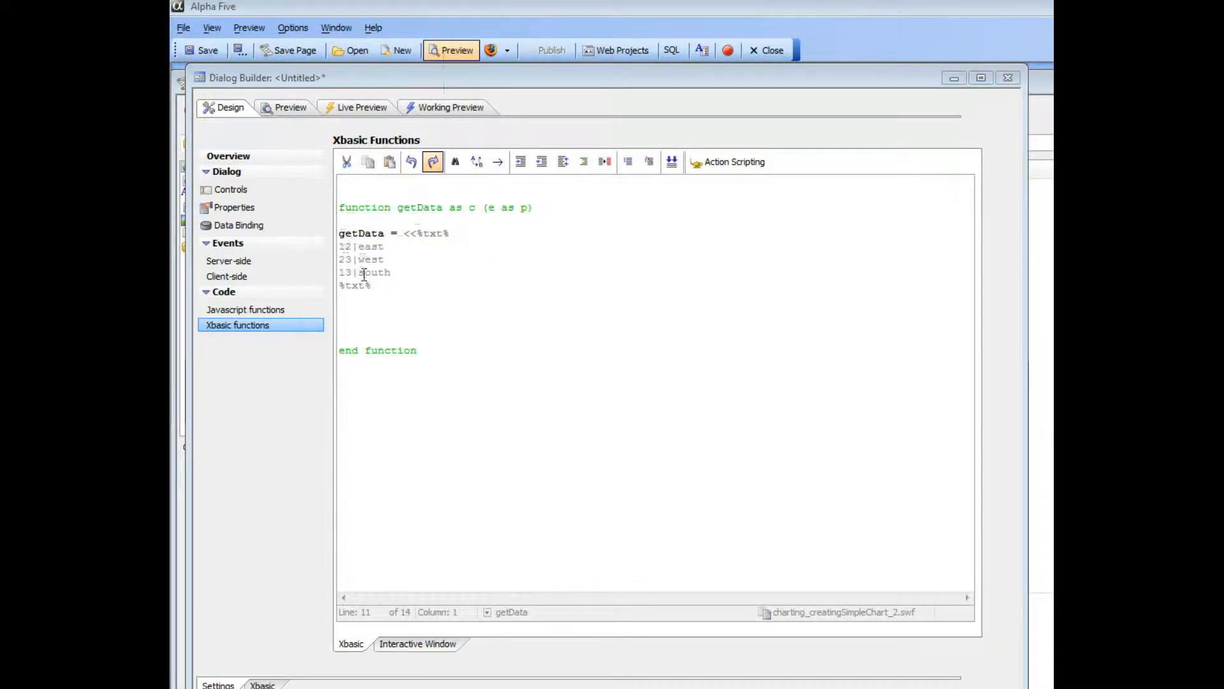
left_click(354, 219)
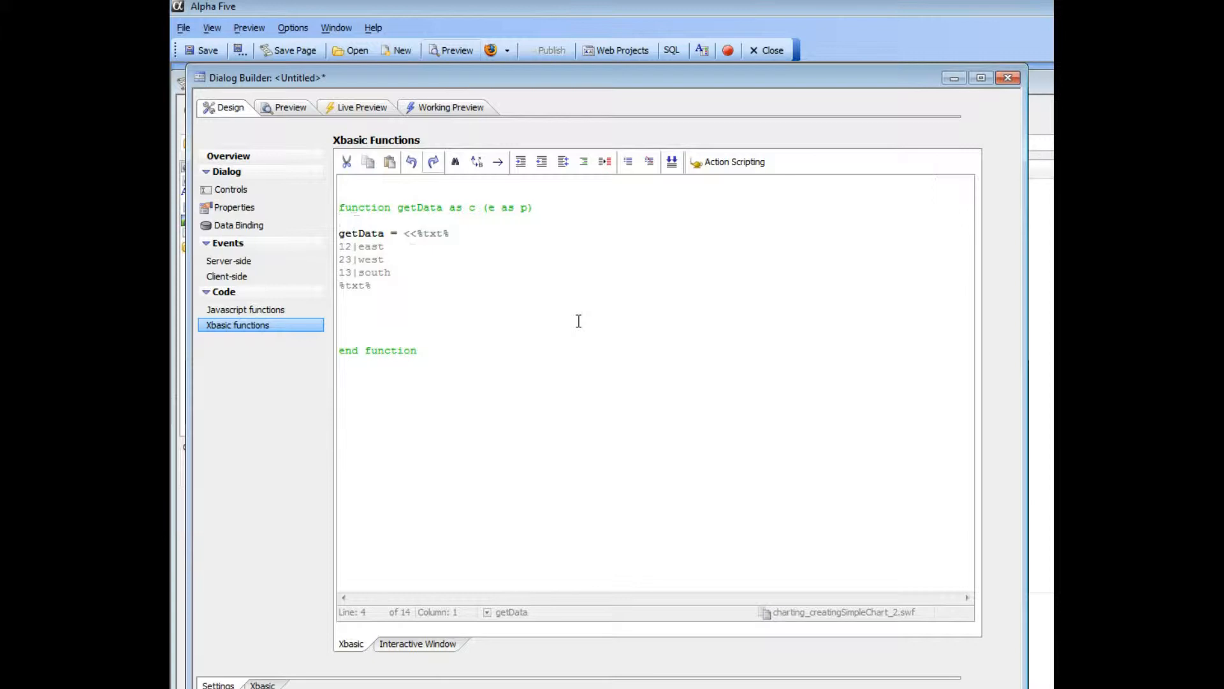
key("Return")
key("Return")
type("debu")
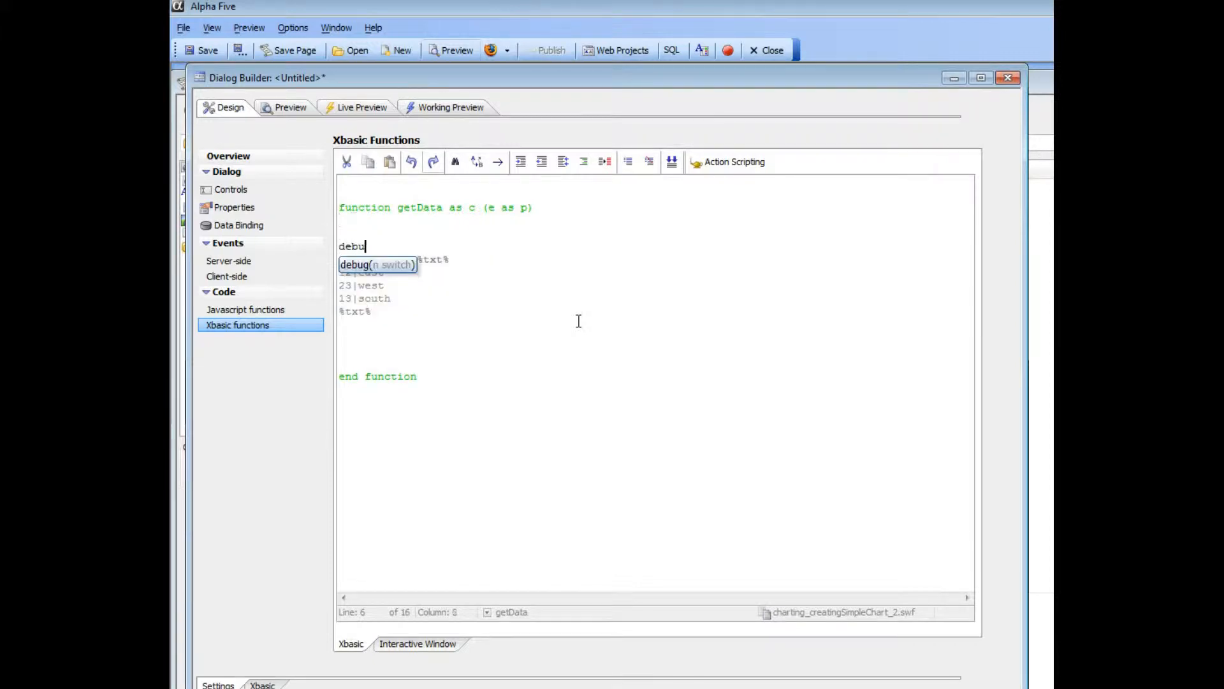
type("g(1)")
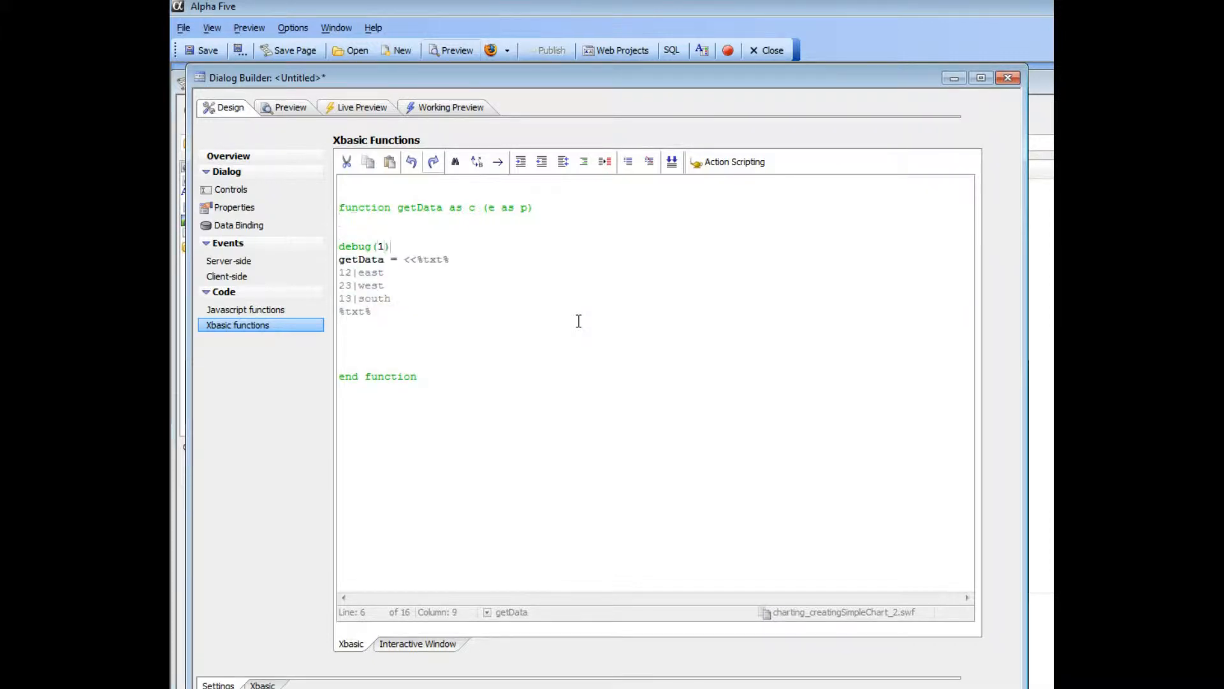
key("shift+Home")
key("BackSpace")
- Open chart control c1's chart definition and set its data to the sales sub-series of Series1
left_click(235, 191)
double_click(769, 291)
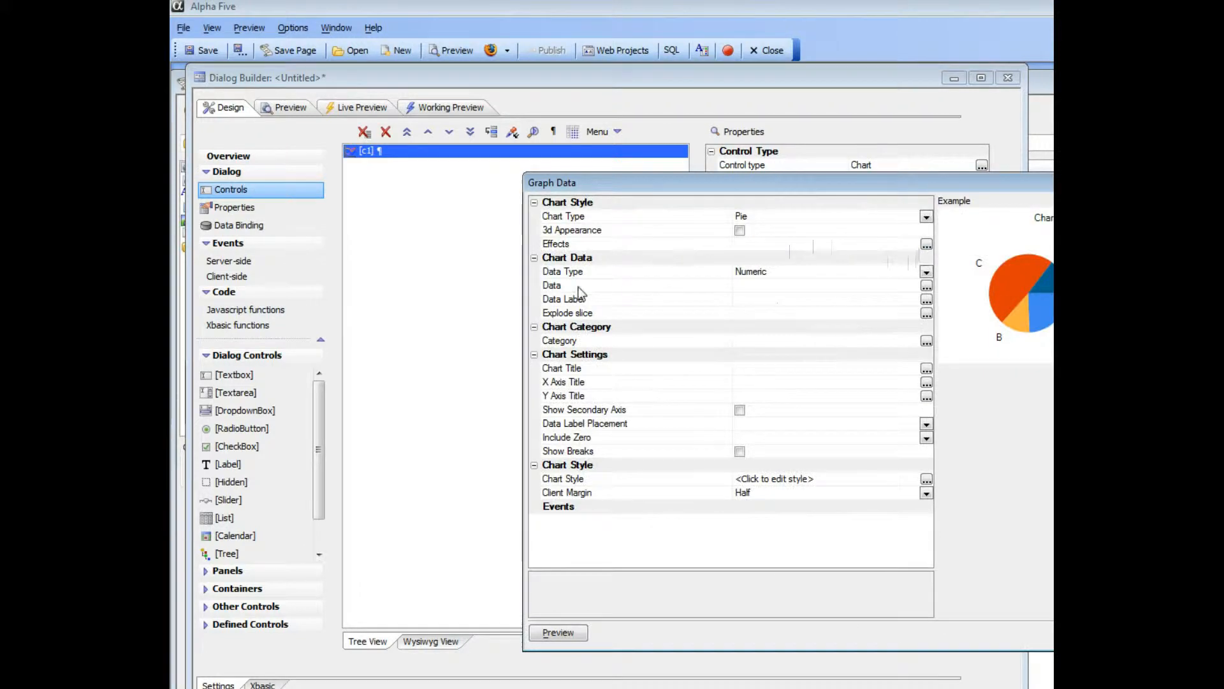
double_click(586, 287)
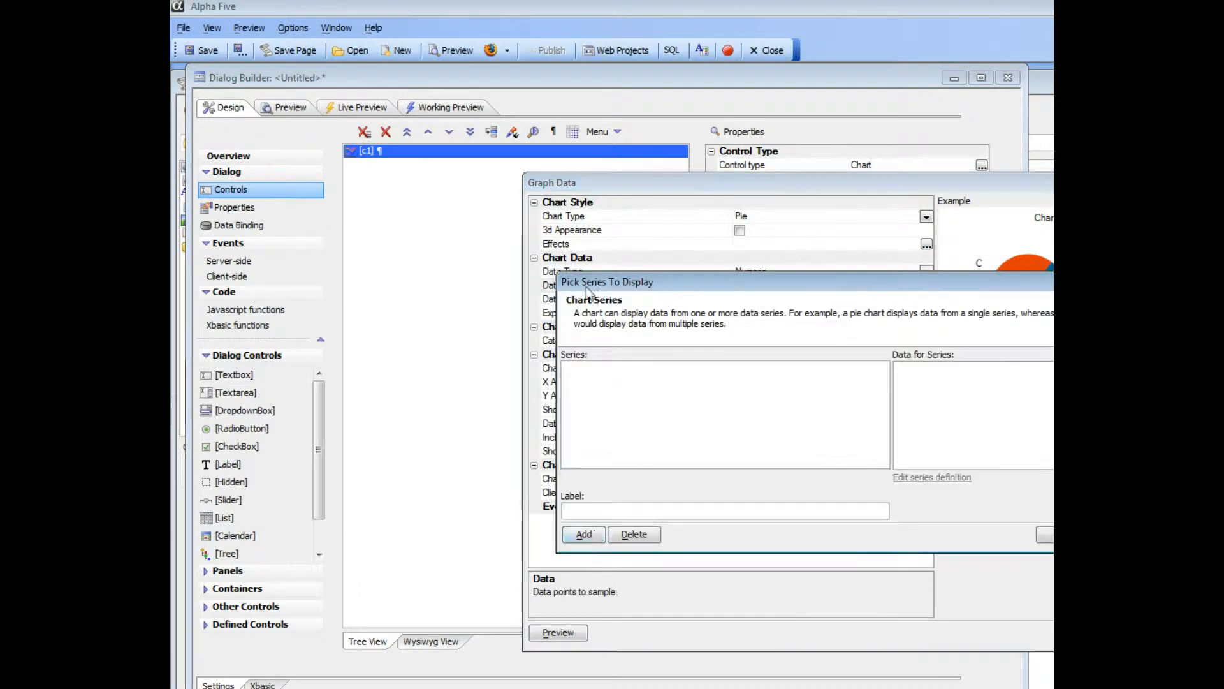
left_click(582, 538)
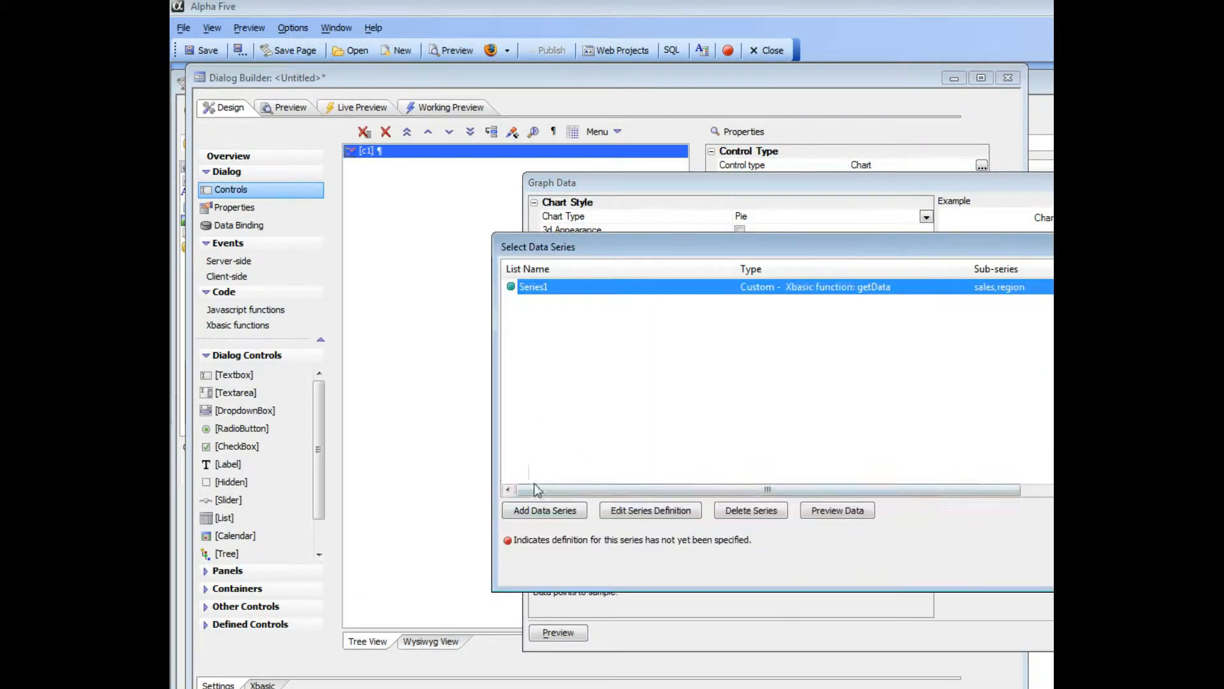
left_click(1124, 572)
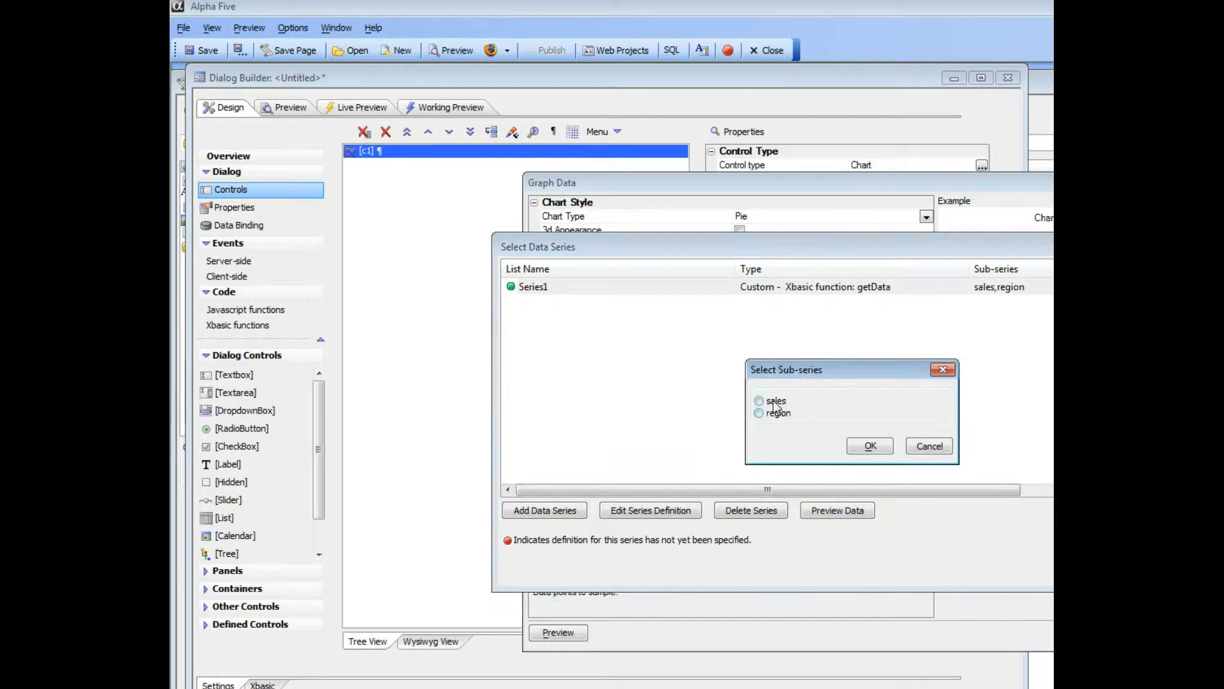
left_click(772, 401)
left_click(868, 445)
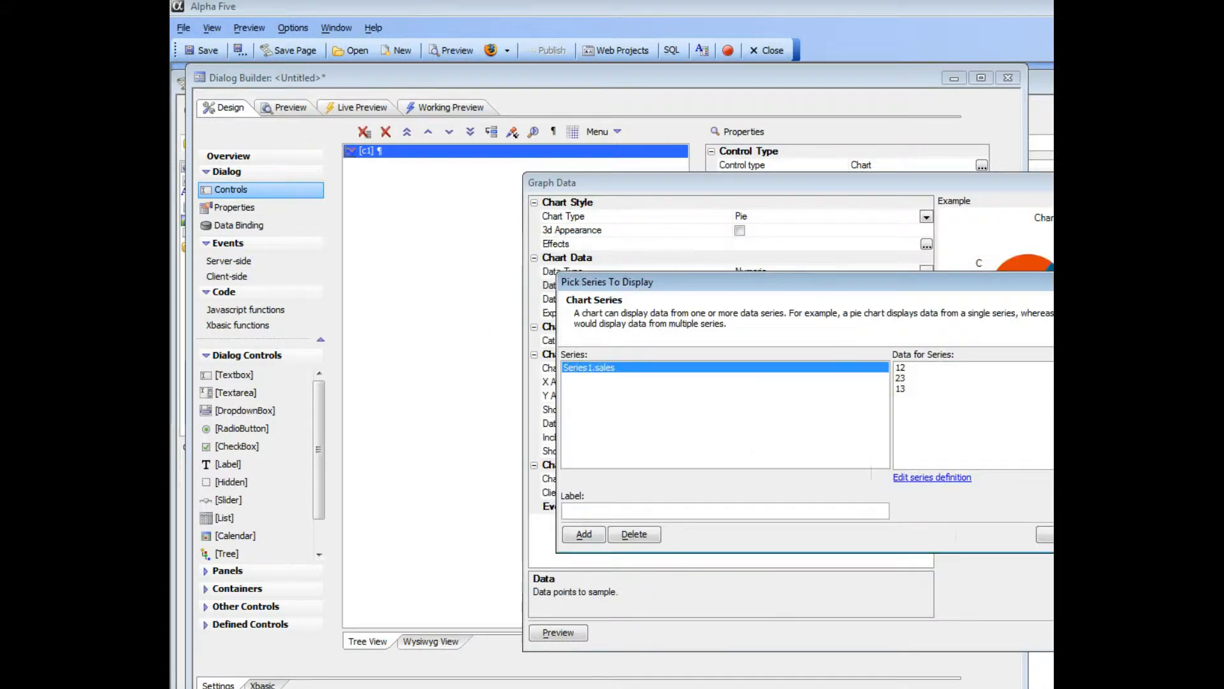
left_click(1046, 538)
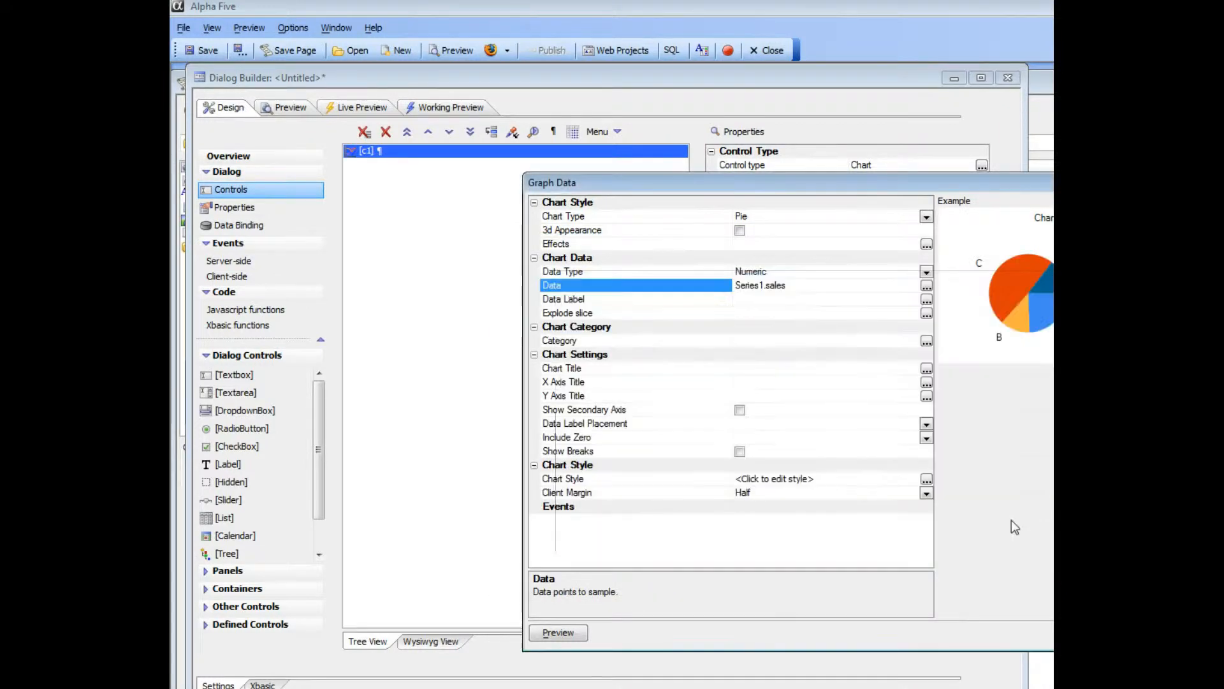
- Set the chart's category to the region sub-series of Series1
double_click(584, 342)
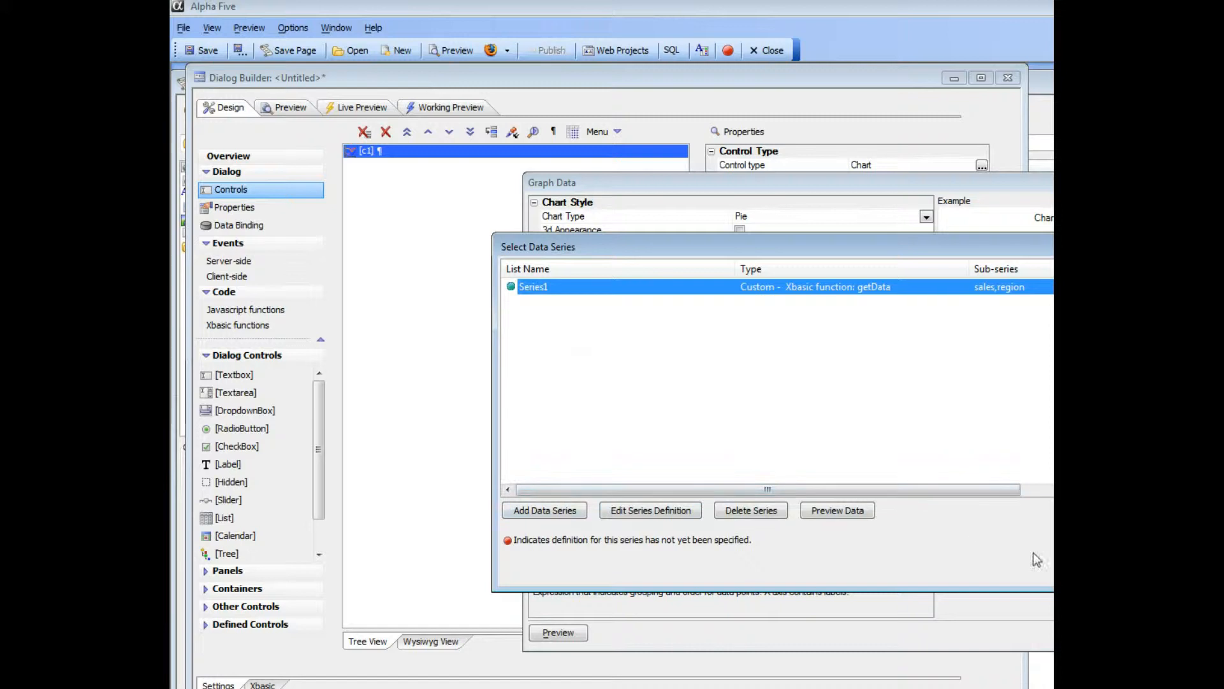
left_click(1124, 569)
left_click(773, 416)
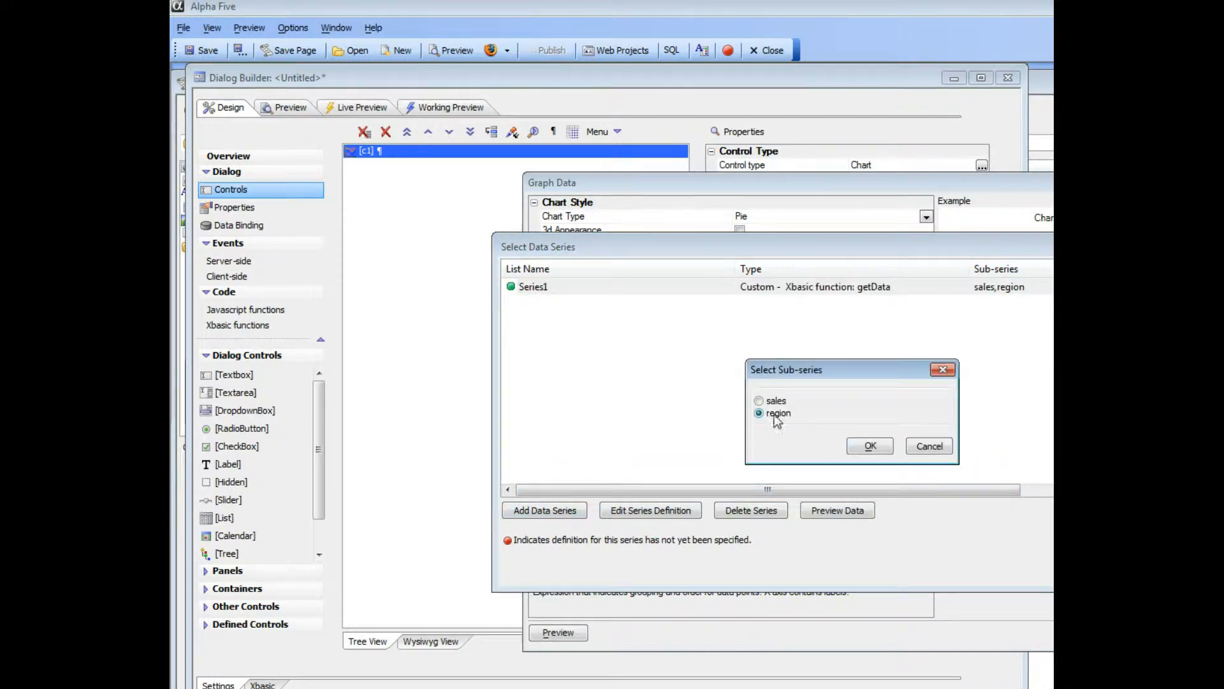
left_click(859, 449)
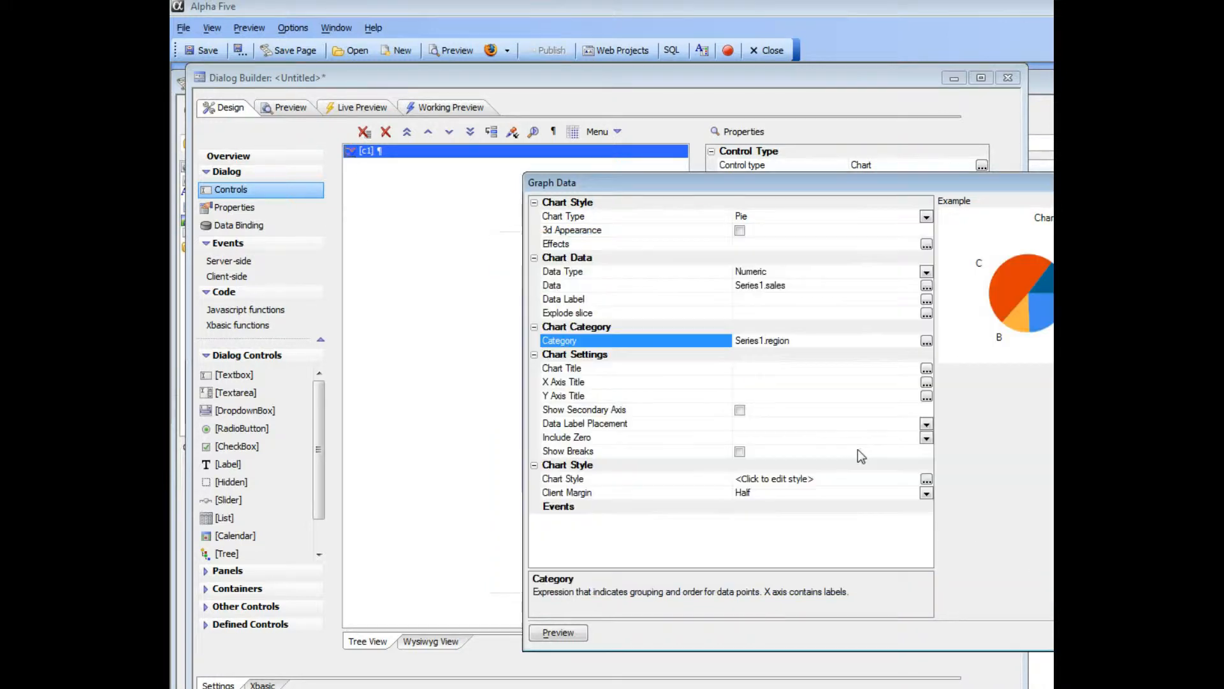
- Set the chart's data label expression to chart.category and accept the chart definition
double_click(589, 301)
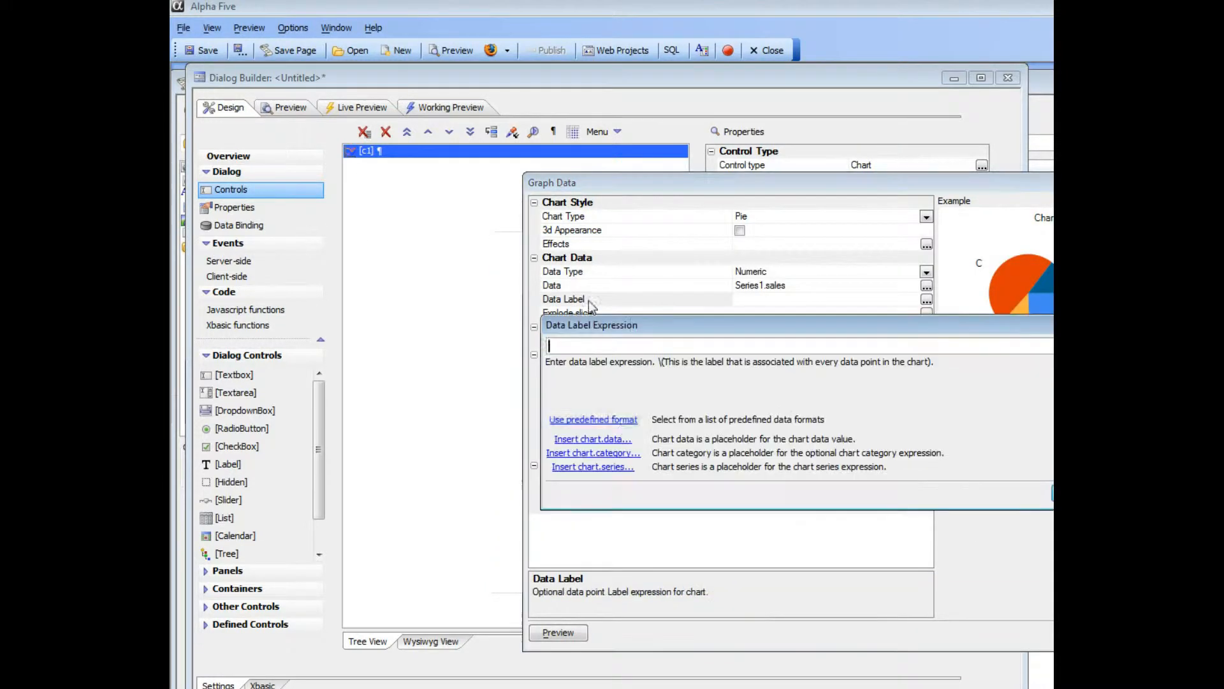
left_click(593, 453)
left_click(1041, 506)
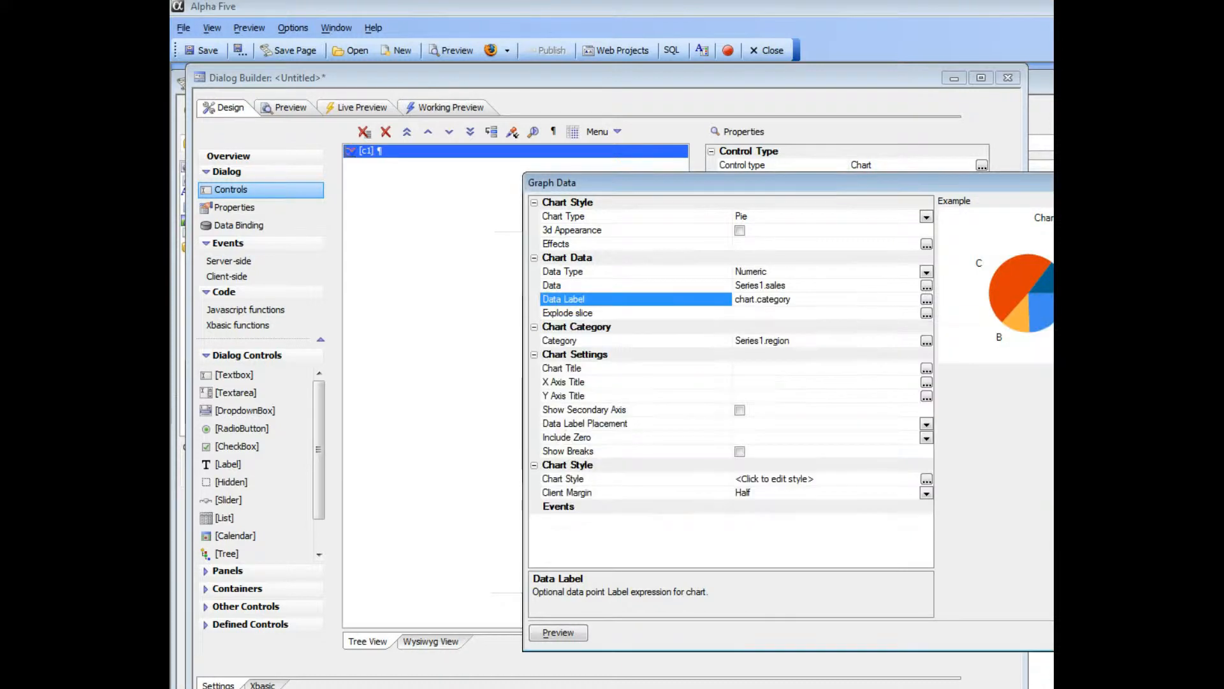
left_click(1084, 632)
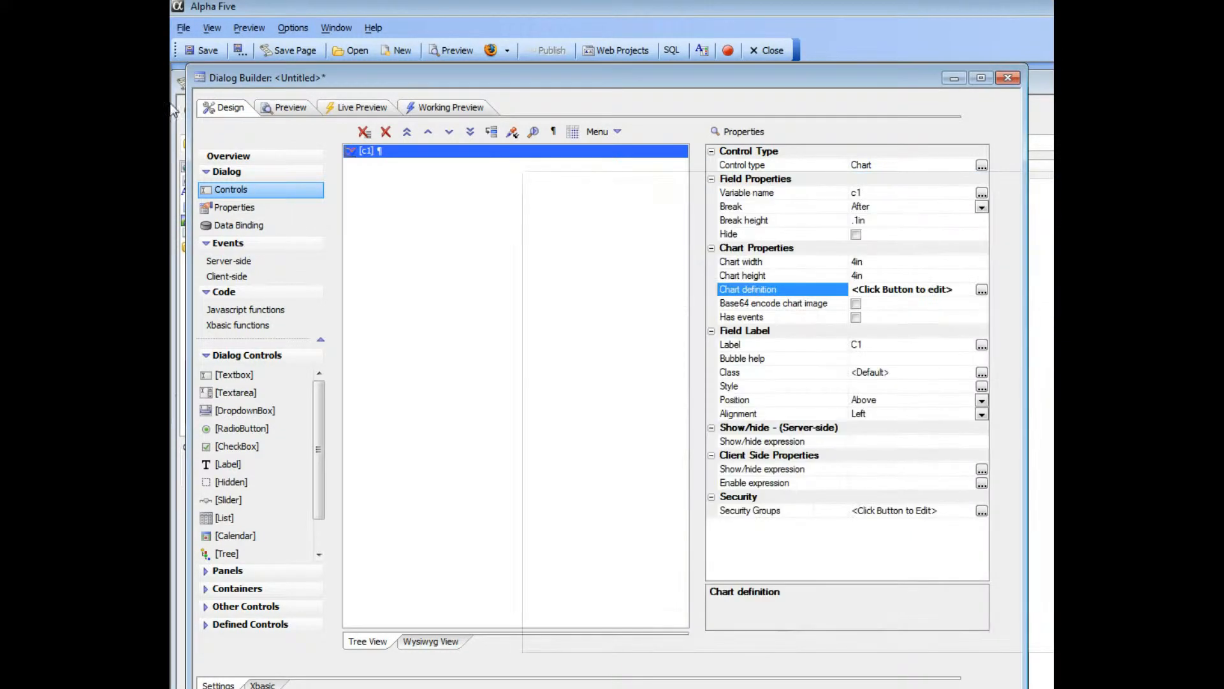
- Save the dialog component in the ChartDialogDemo project as simpleCustomSeries
left_click(207, 44)
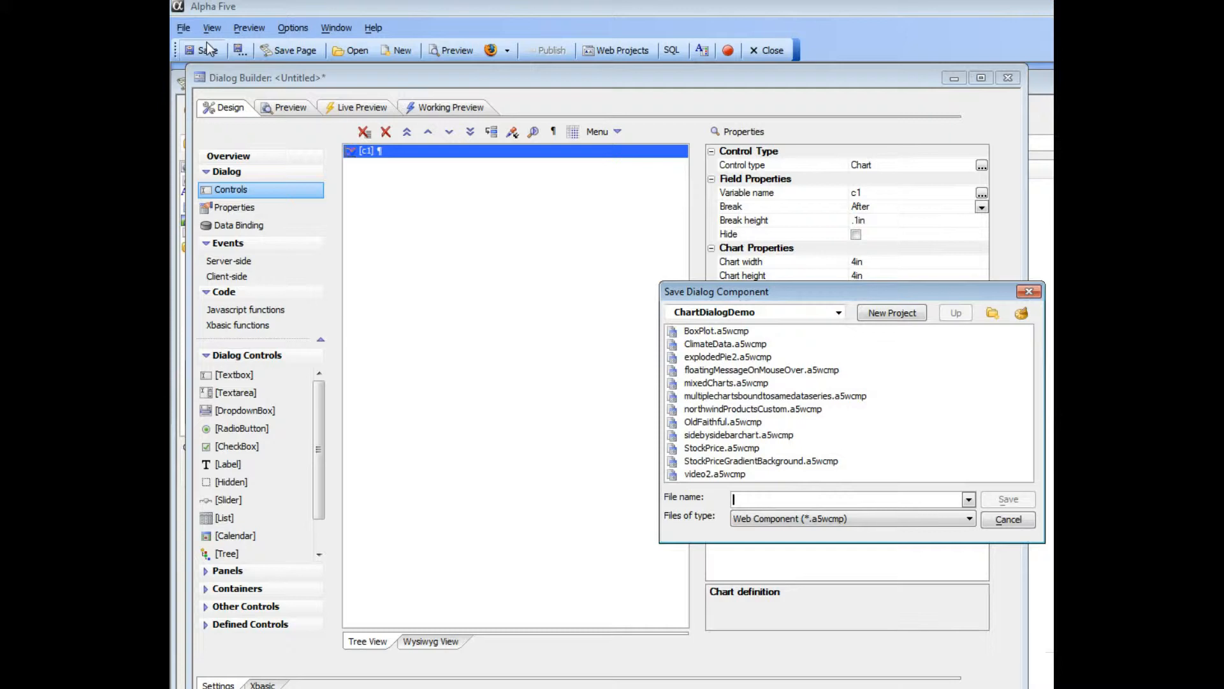
type("simp")
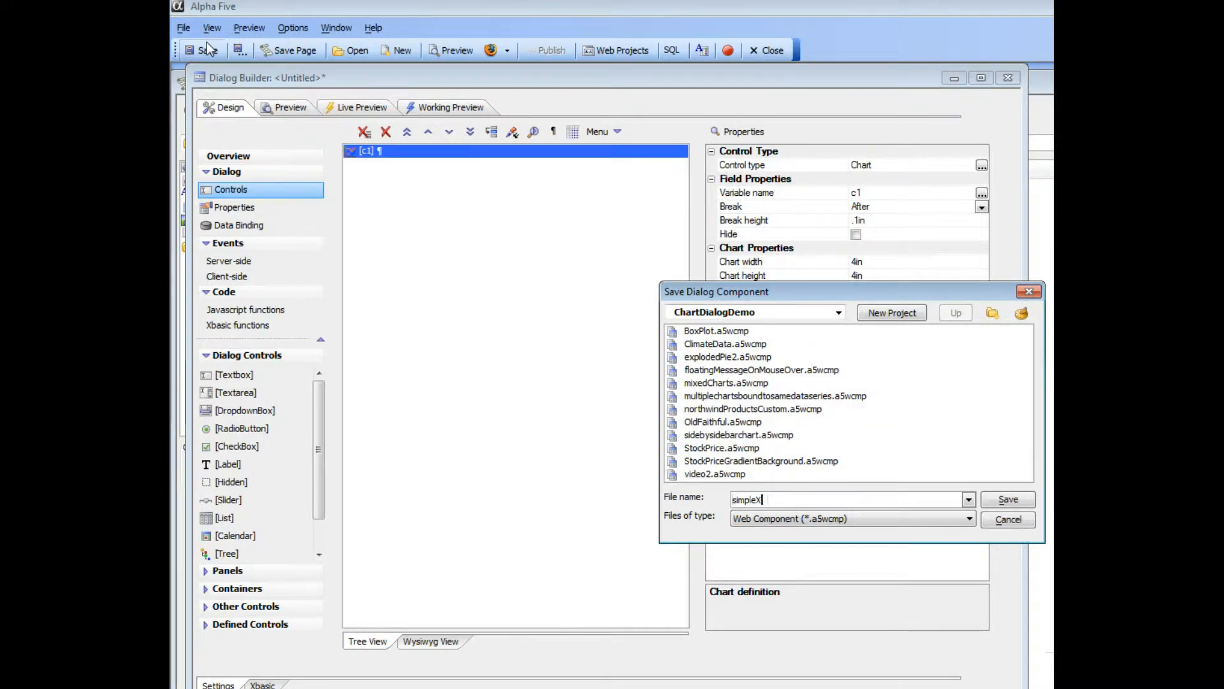
type("leCustomSeries")
left_click(1002, 501)
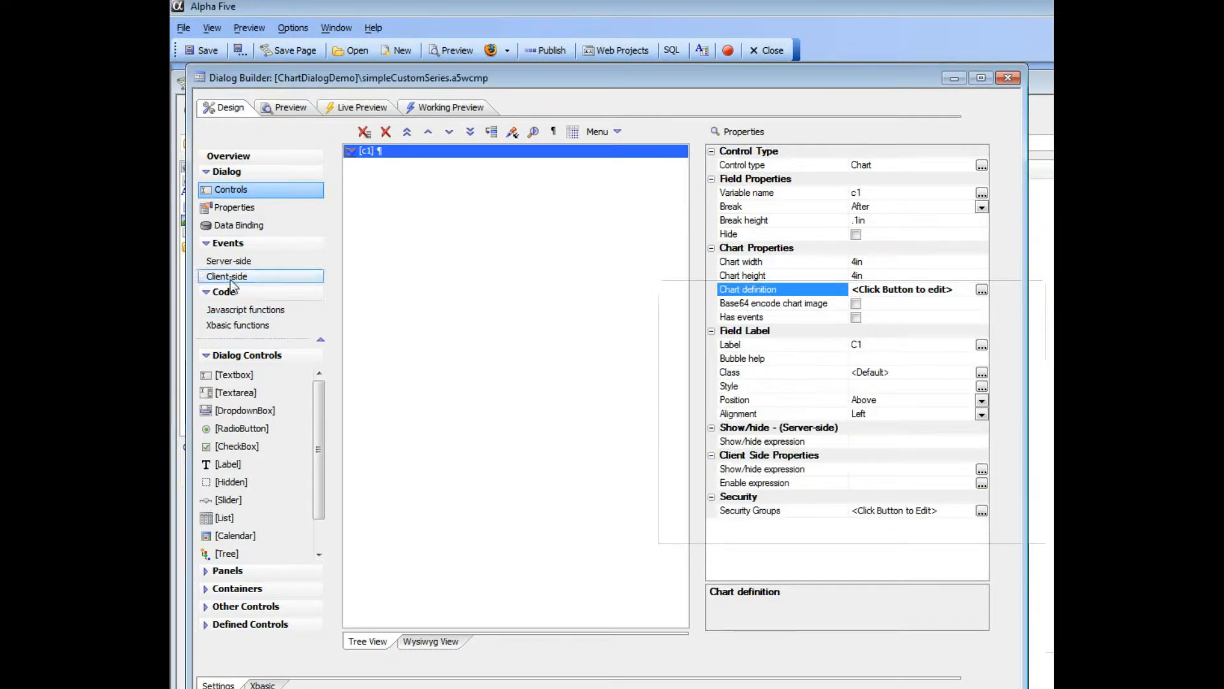
- Insert a debug(1) line before the getData assignment in the Xbasic function and save the component
left_click(240, 326)
left_click(363, 230)
type("debug(1")
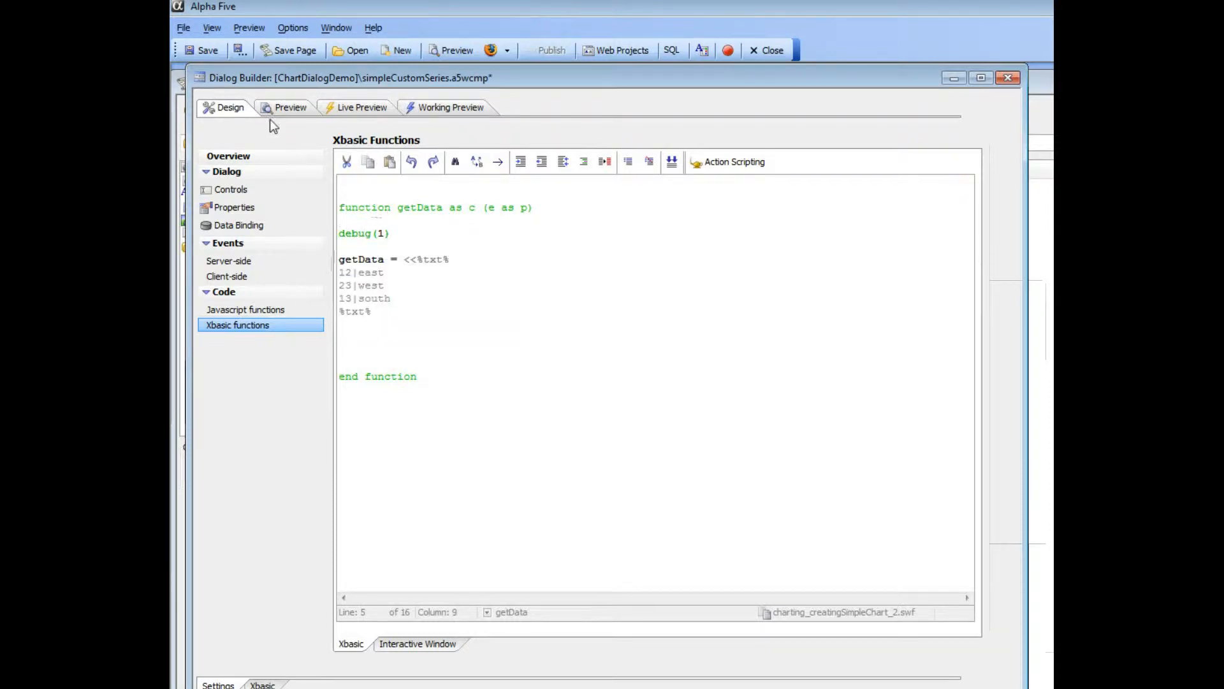
left_click(204, 51)
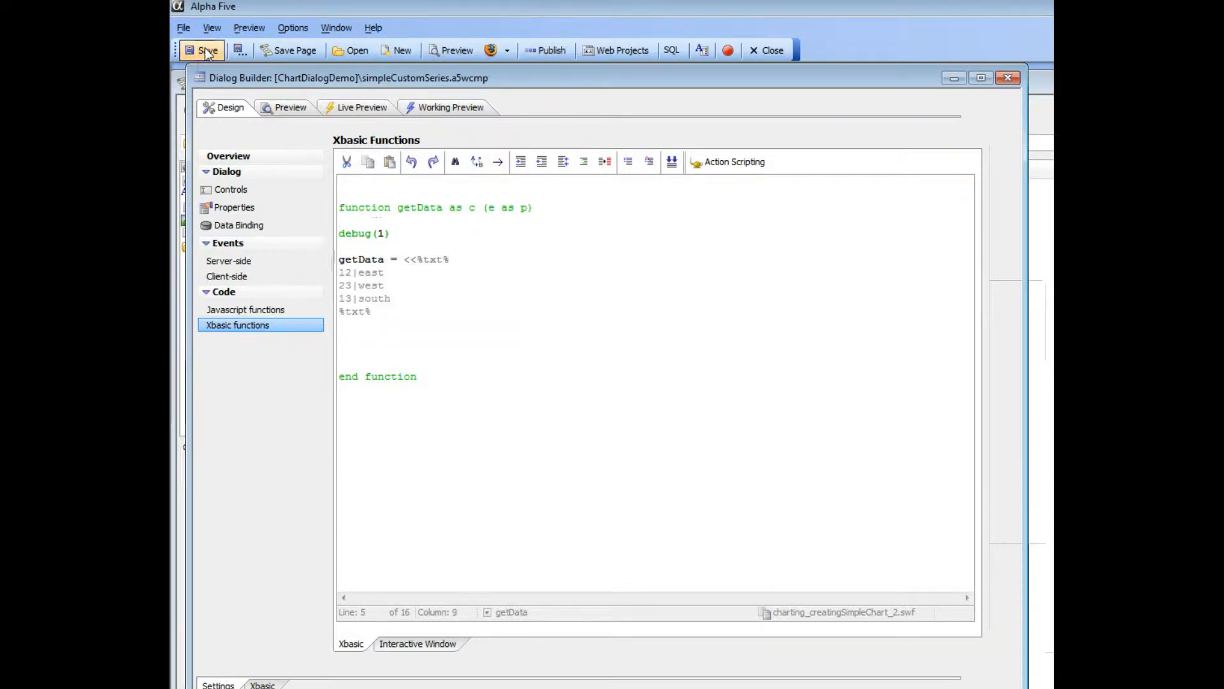
- Start the Working Preview, step over the getData assignment in the debugger, and let the function run to completion
left_click(430, 105)
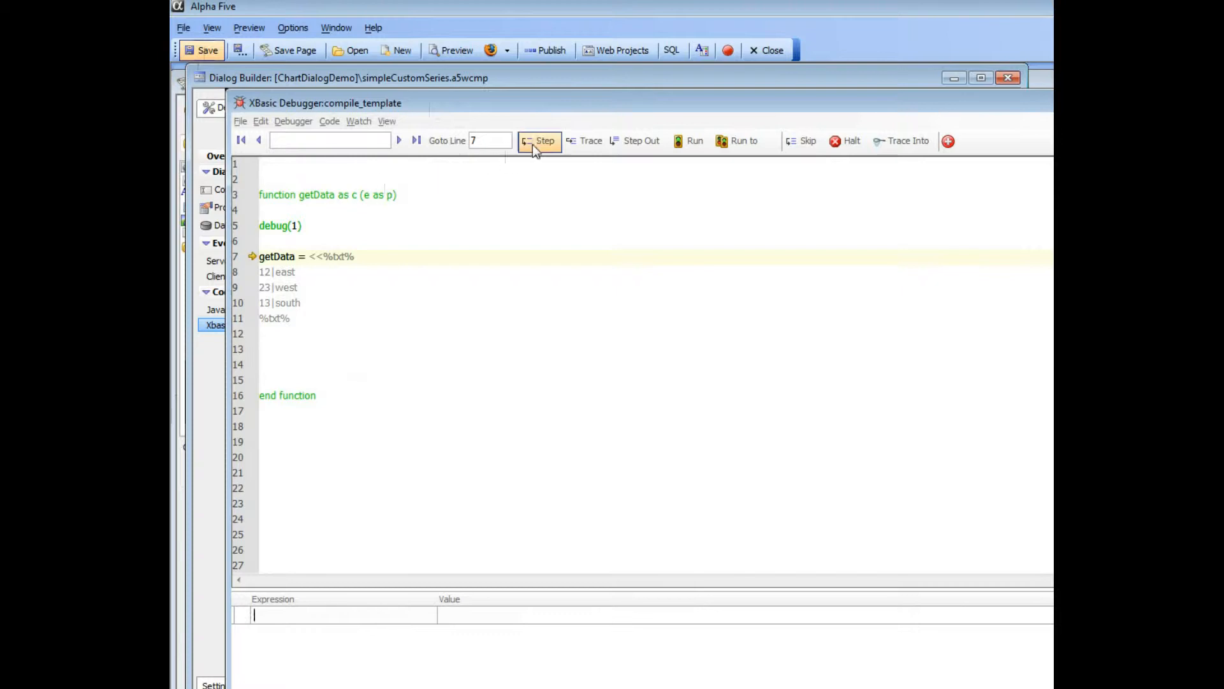
left_click(536, 142)
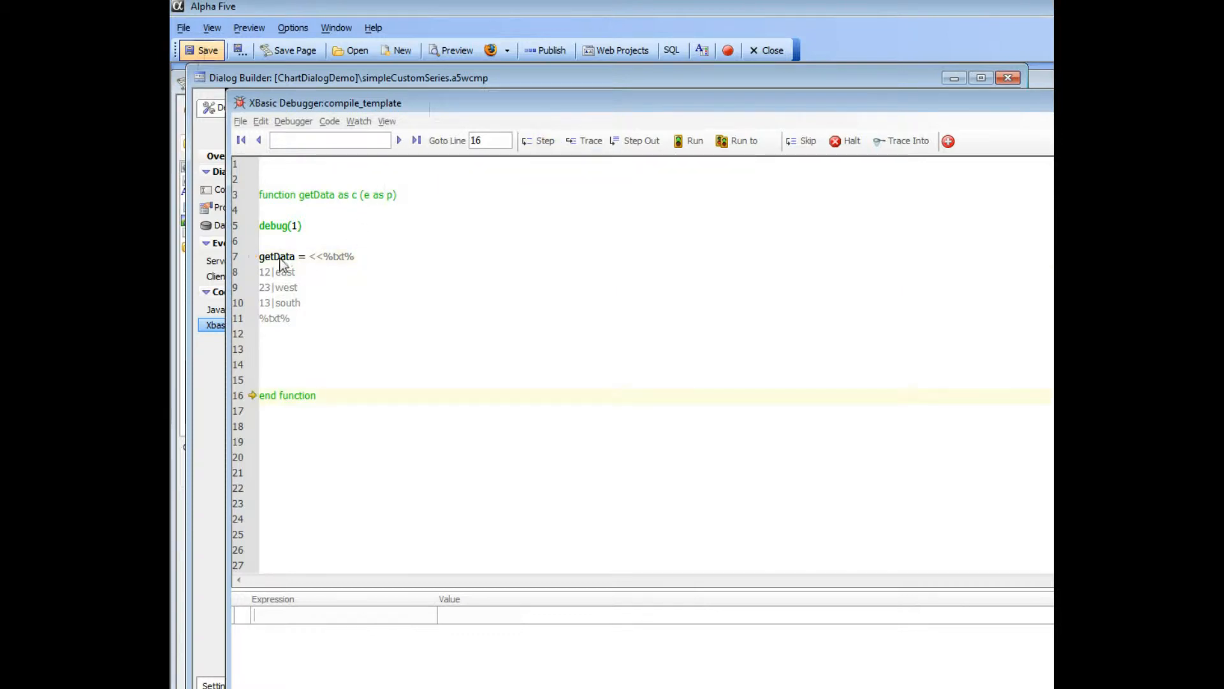
left_click(689, 143)
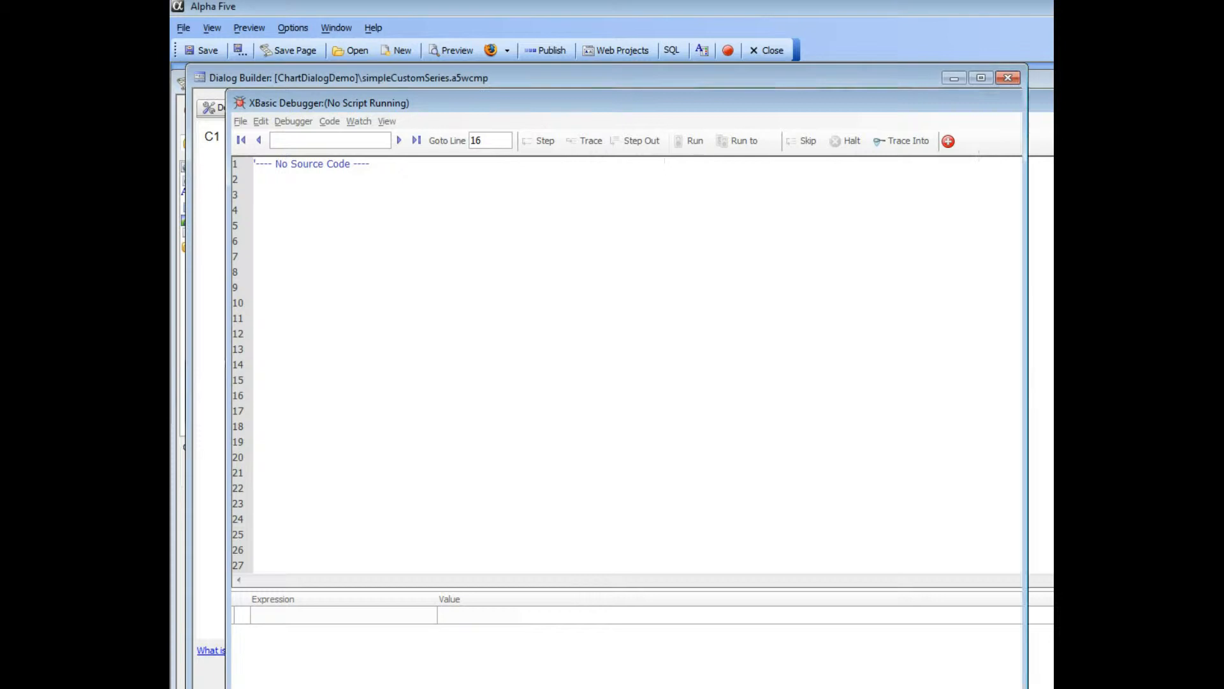
- Return to the component's design and delete the debug(1) line from the getData function
left_click(225, 109)
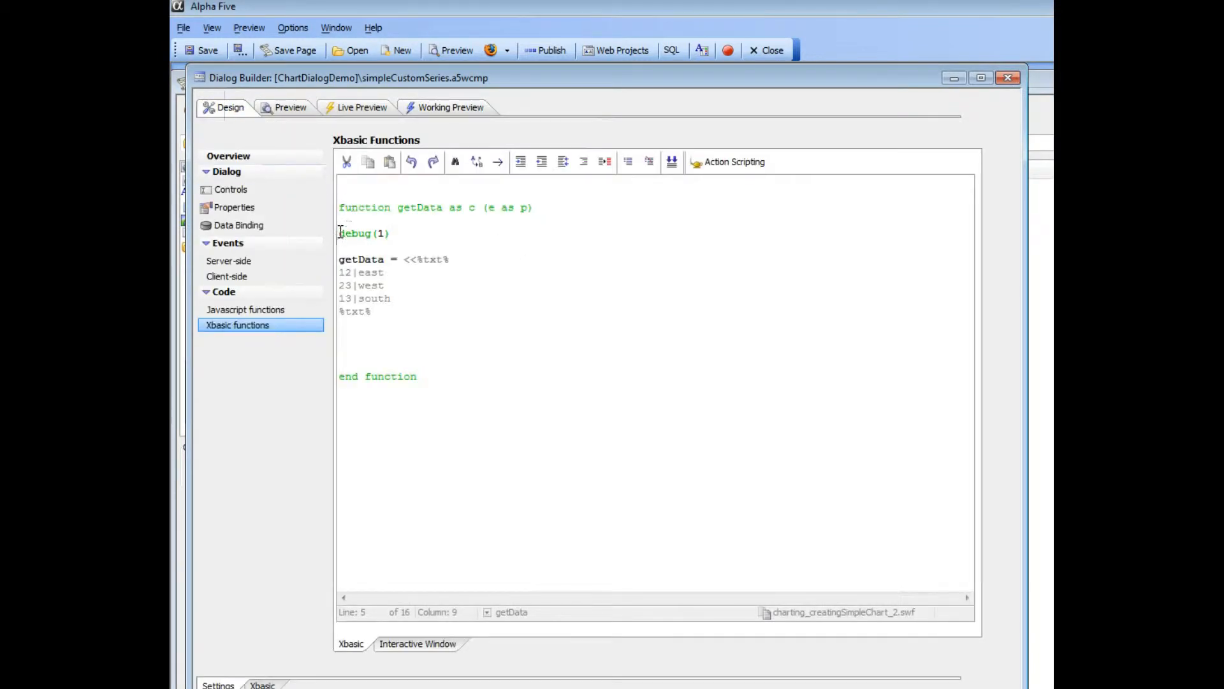
left_click_drag(338, 233, 392, 234)
key("Delete")
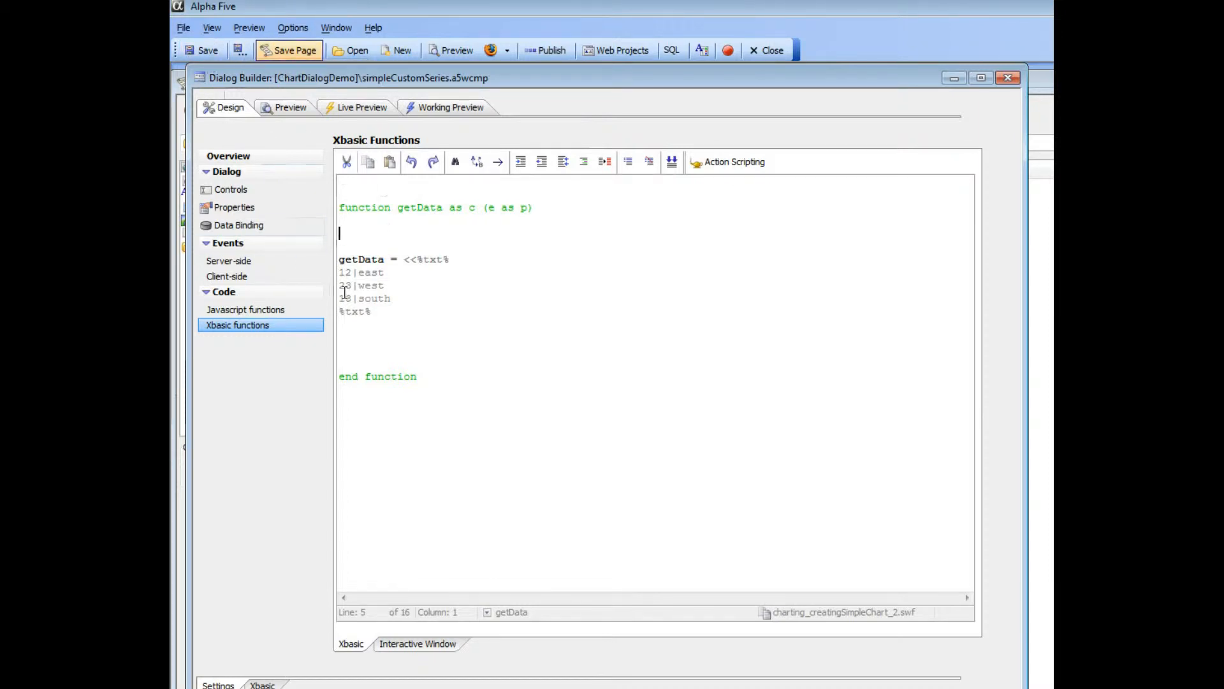
- Change the south row's value to 17, save the component, and show the chart in the Working Preview
left_click_drag(352, 298, 346, 298)
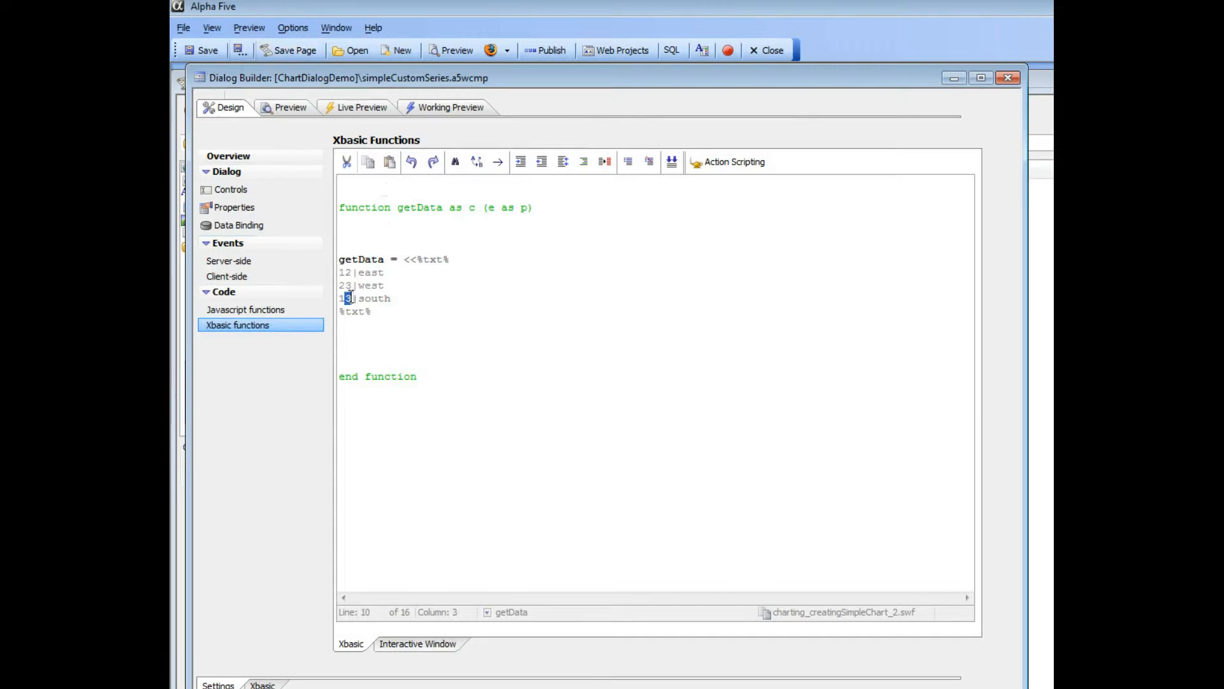
type("7")
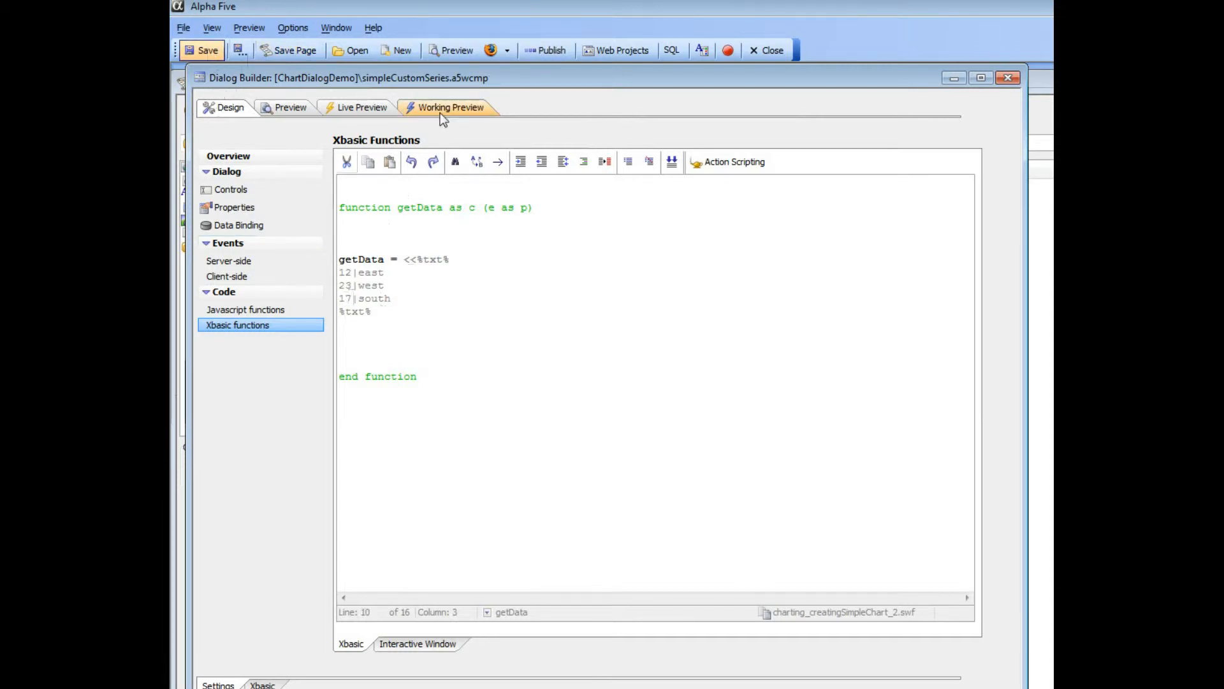
left_click(436, 108)
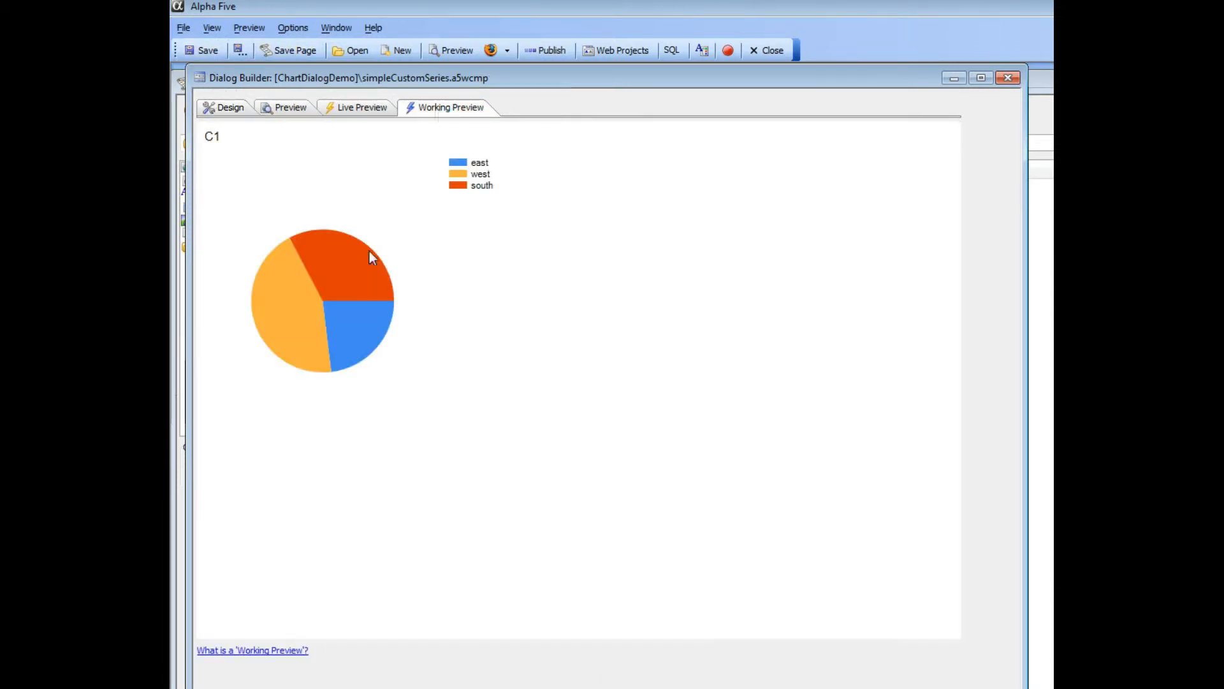
- Add the row 23|north after the south row, save the component, and show the chart in the Working Preview
left_click(229, 108)
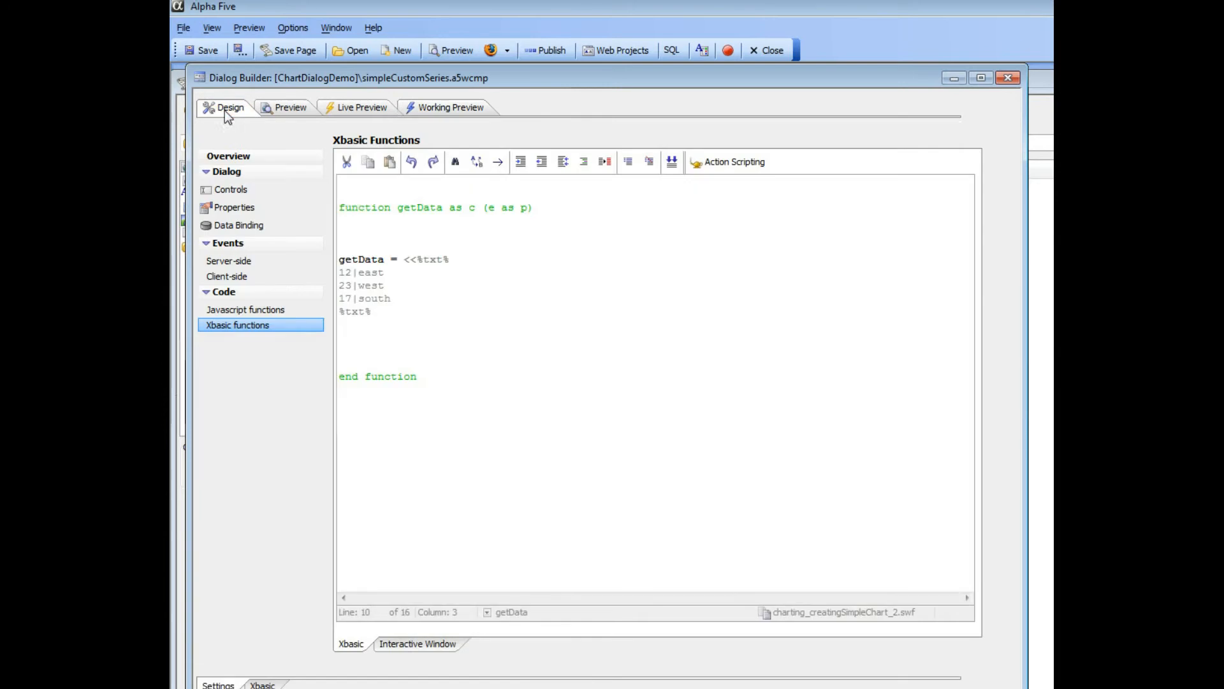
left_click(407, 298)
key("Return")
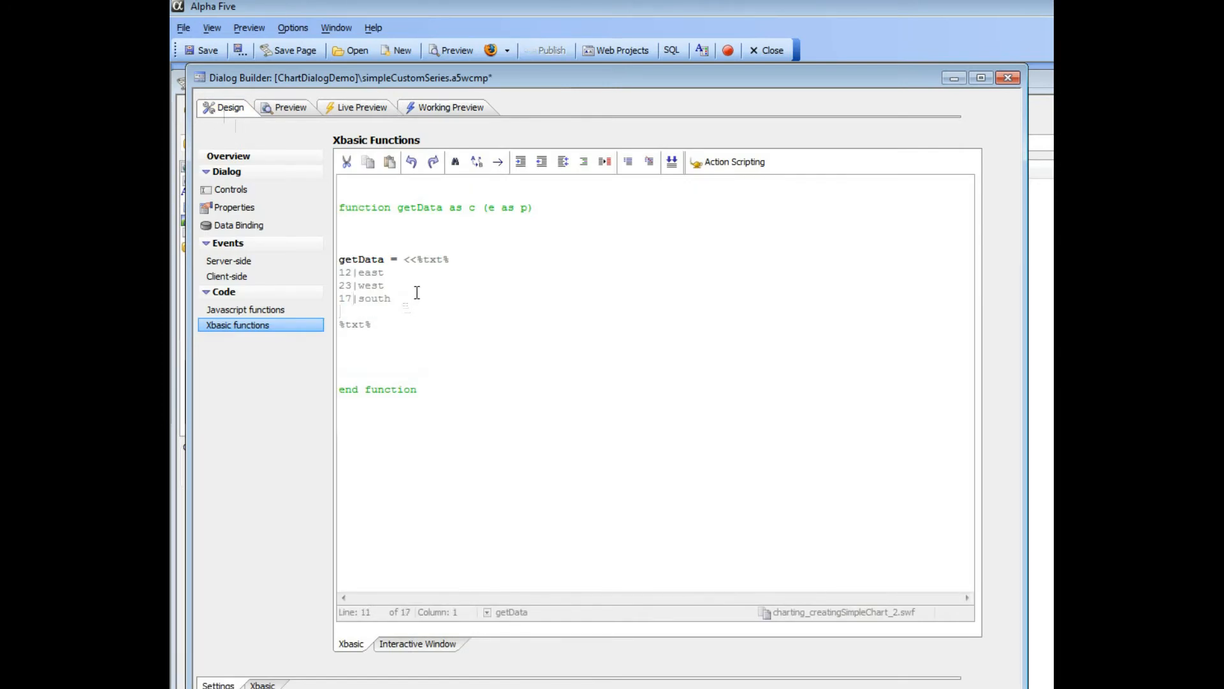
type("23|north")
left_click(200, 53)
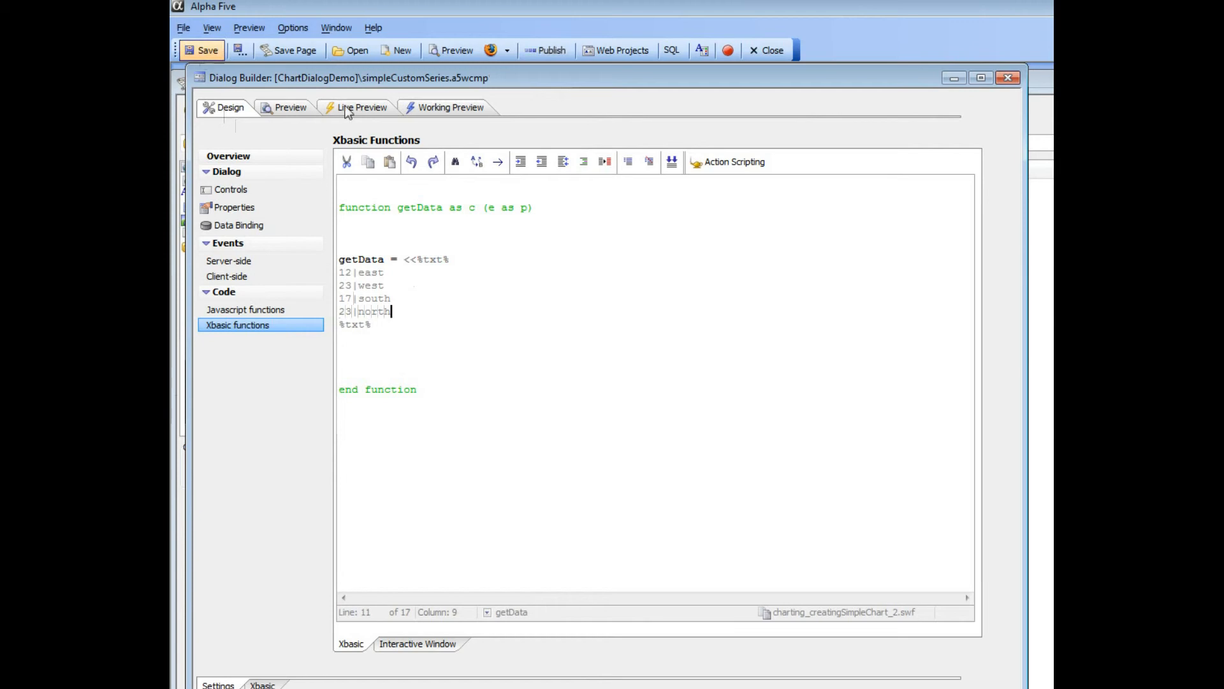
left_click(436, 111)
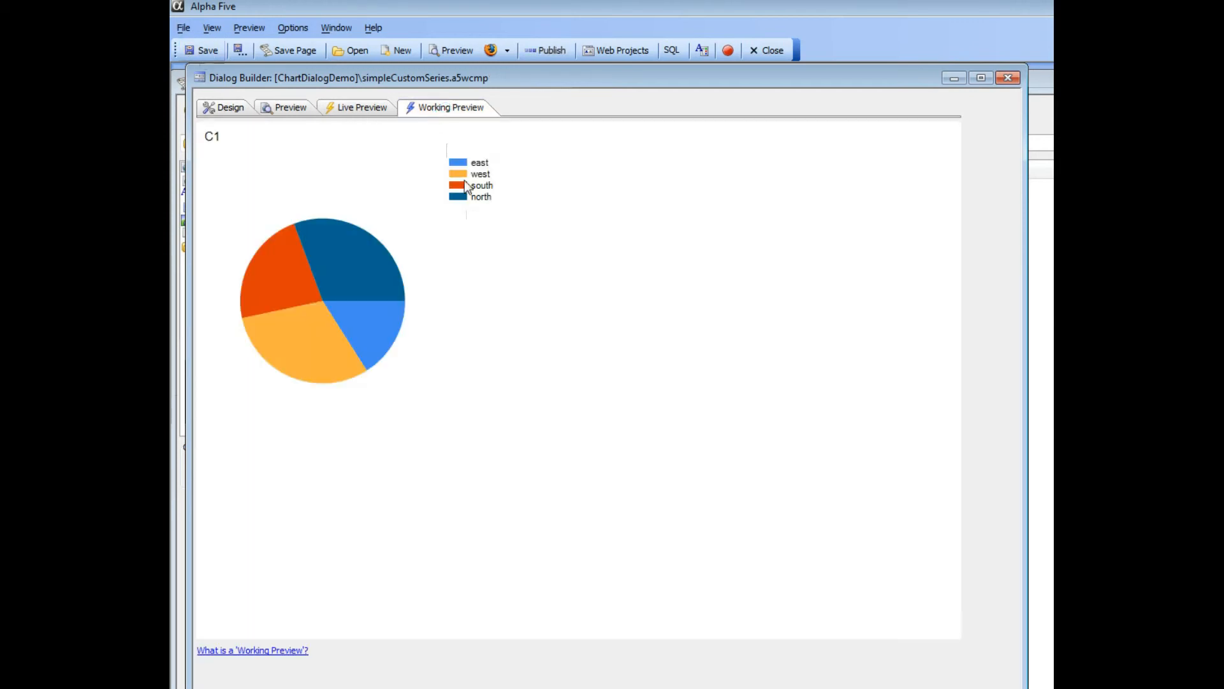